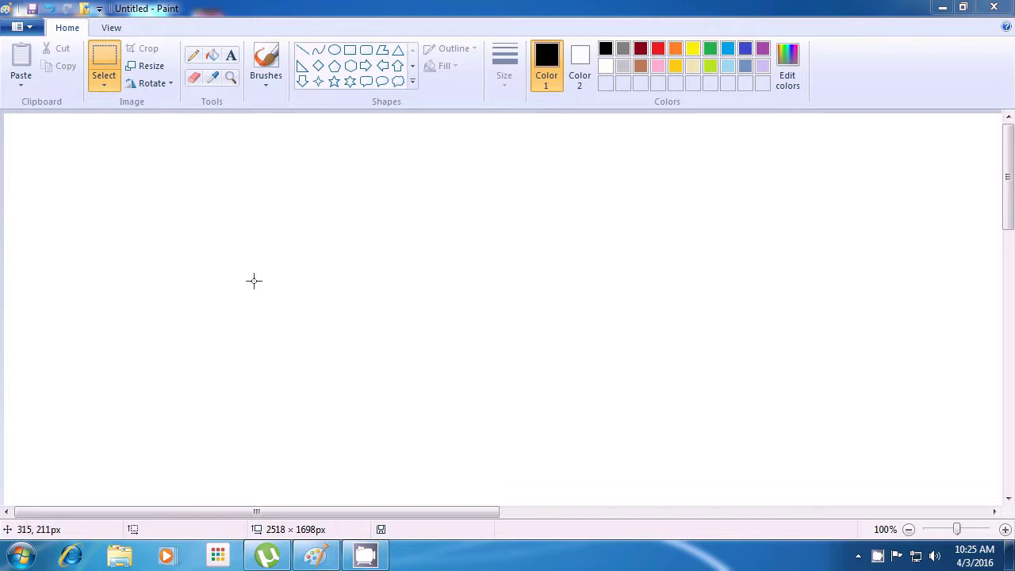
- Draw a peaked house roof with two sloping black lines and a horizontal eave about 39 px long running inward from each lower end
left_click(302, 53)
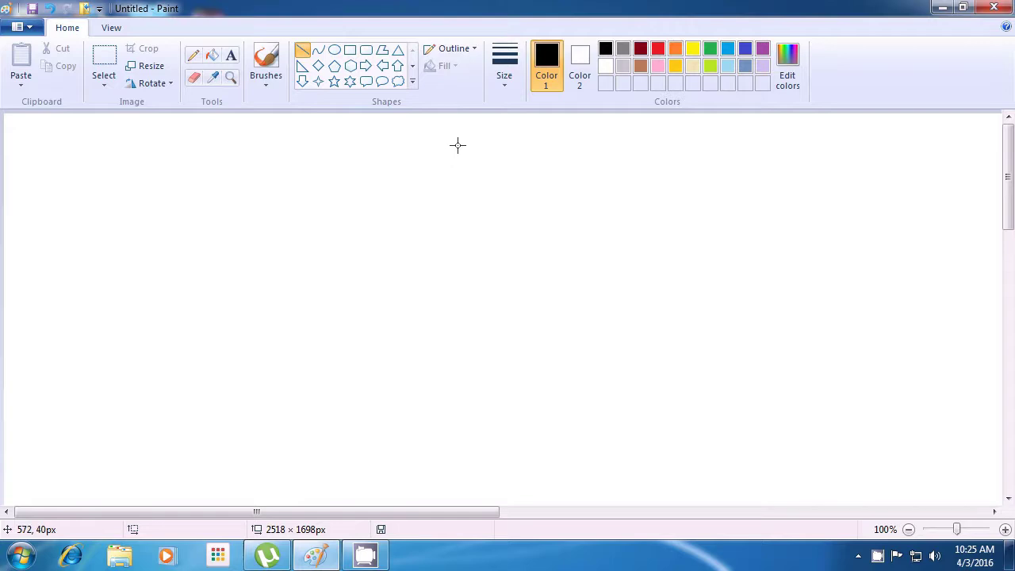
left_click_drag(458, 145, 360, 231)
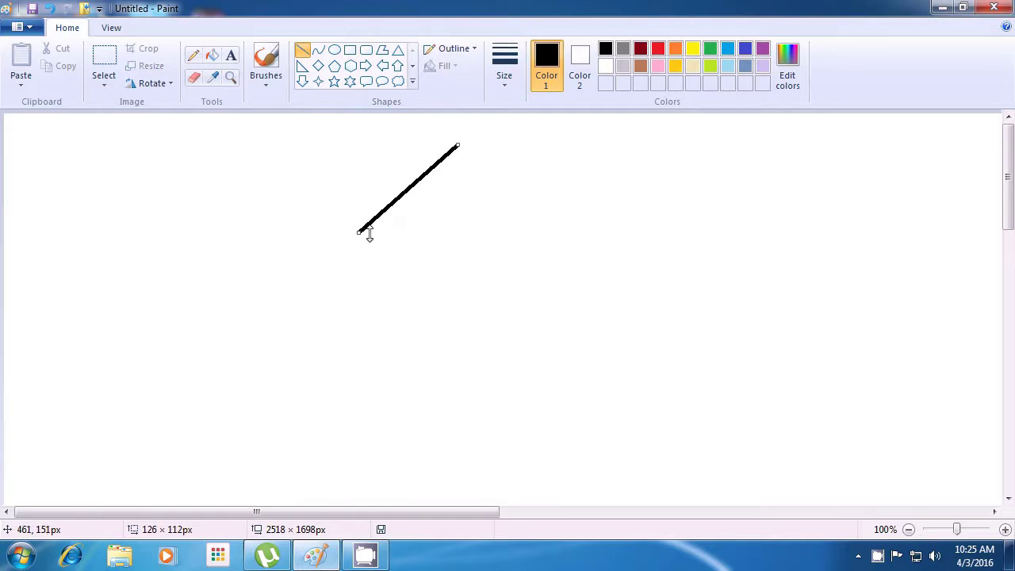
left_click(427, 233)
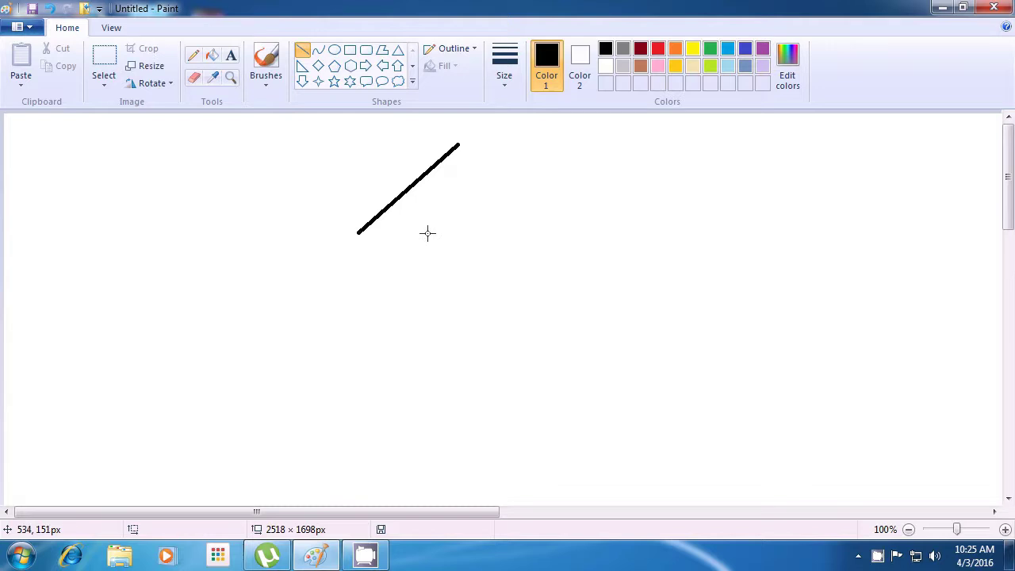
left_click_drag(460, 142, 578, 227)
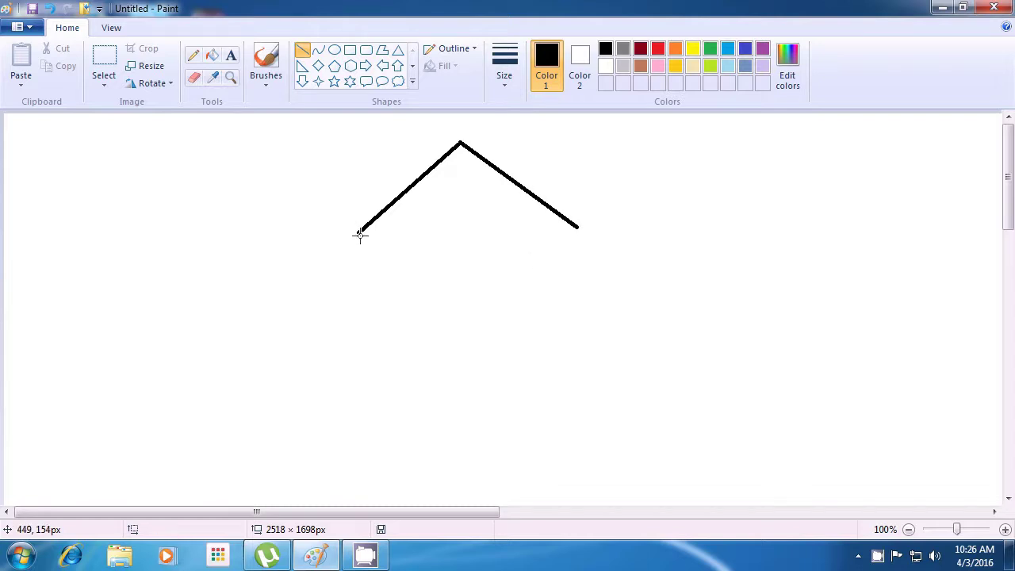
mouse_move(358, 234)
left_mouse_down()
mouse_move(389, 234)
mouse_move(358, 233)
left_mouse_up()
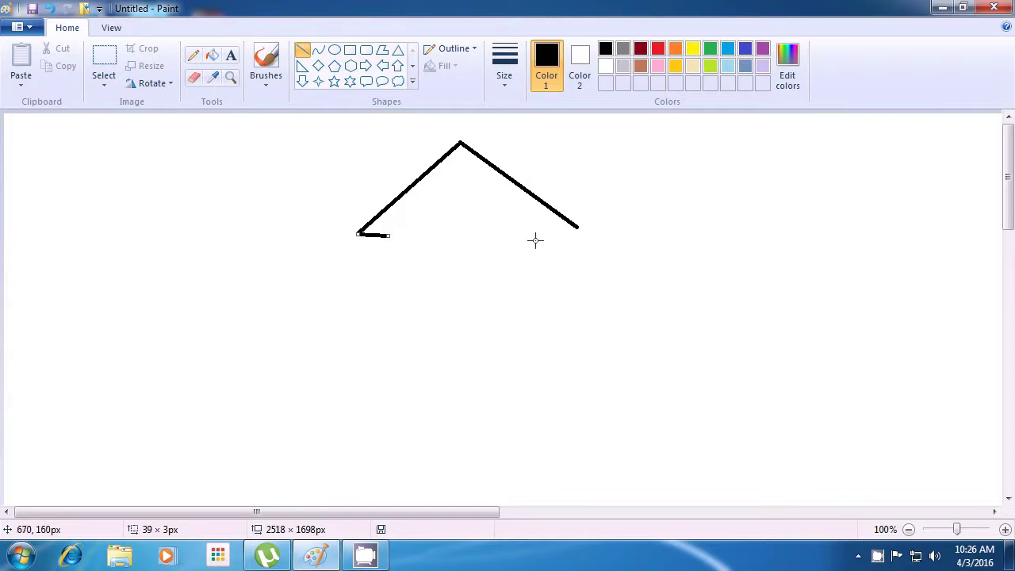
left_click(573, 245)
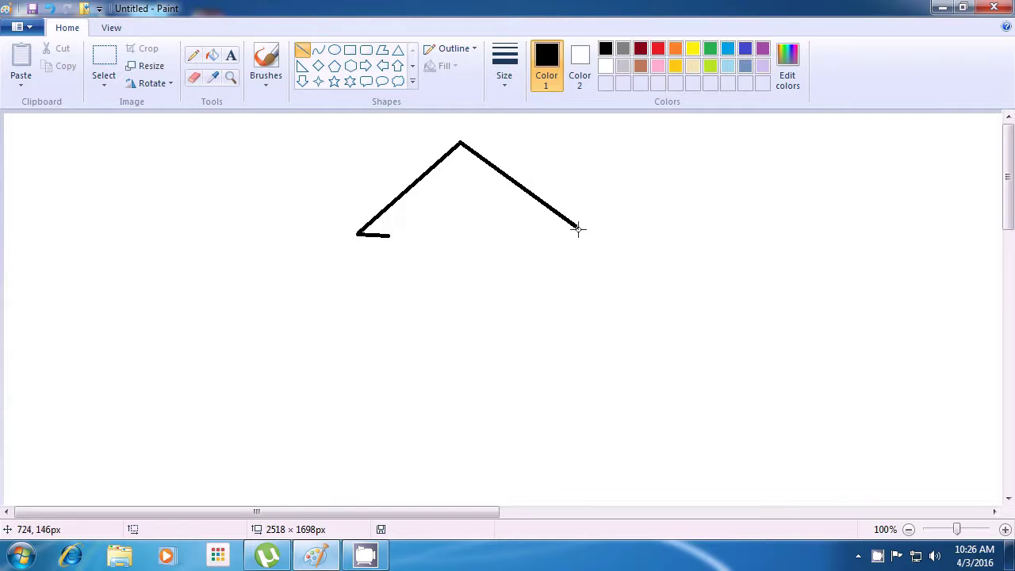
left_click_drag(576, 228, 546, 228)
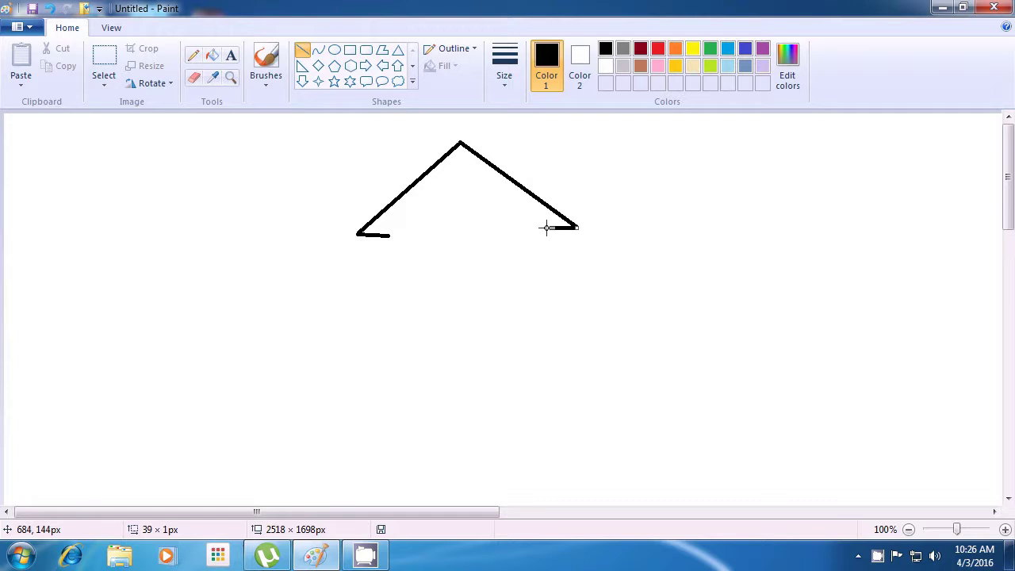
left_click(628, 246)
- Draw two vertical walls down from the inner eave ends and close the house with a base line about 199 px wide
left_click_drag(389, 236, 389, 441)
left_click(474, 418)
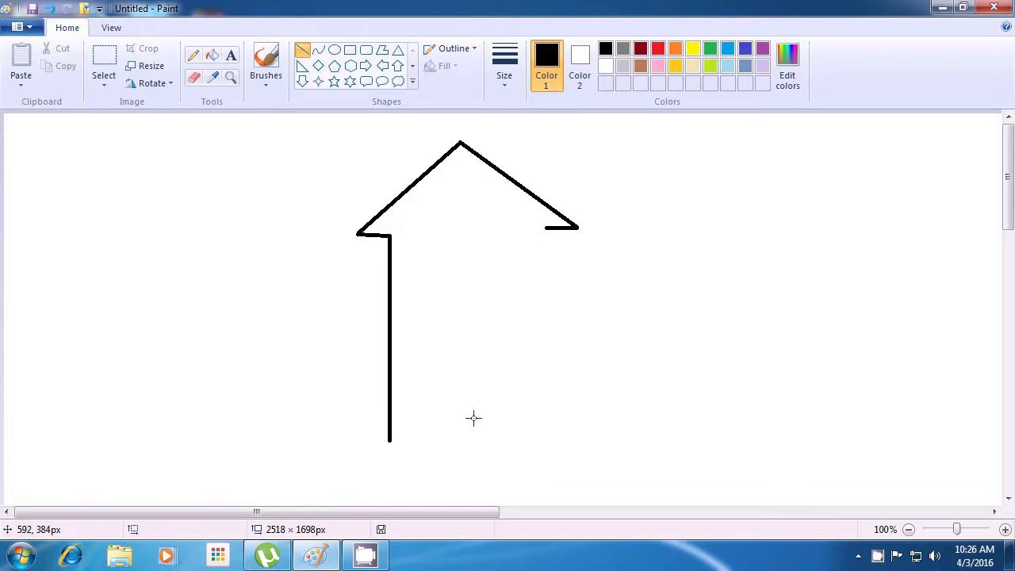
left_click(546, 228)
mouse_move(546, 228)
left_mouse_down()
mouse_move(536, 326)
mouse_move(546, 428)
left_mouse_up()
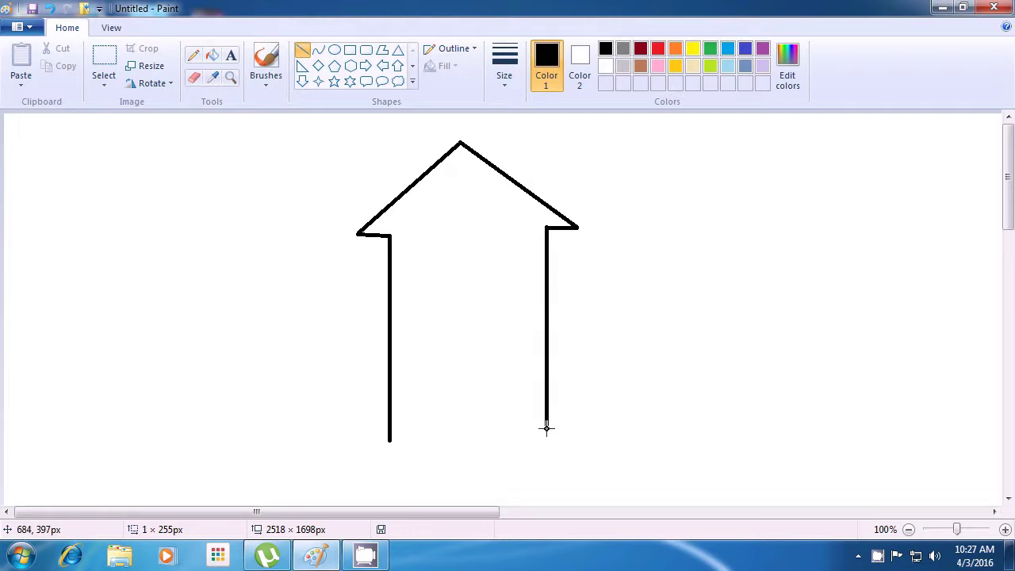
left_click_drag(546, 429, 546, 430)
left_click_drag(547, 430, 546, 430)
left_click_drag(390, 441, 547, 442)
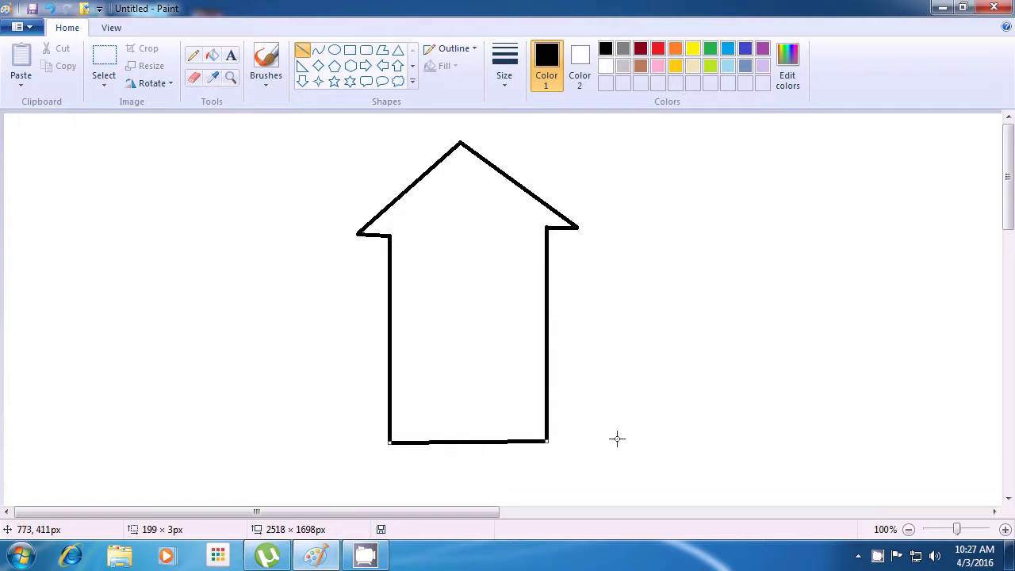
left_click(616, 438)
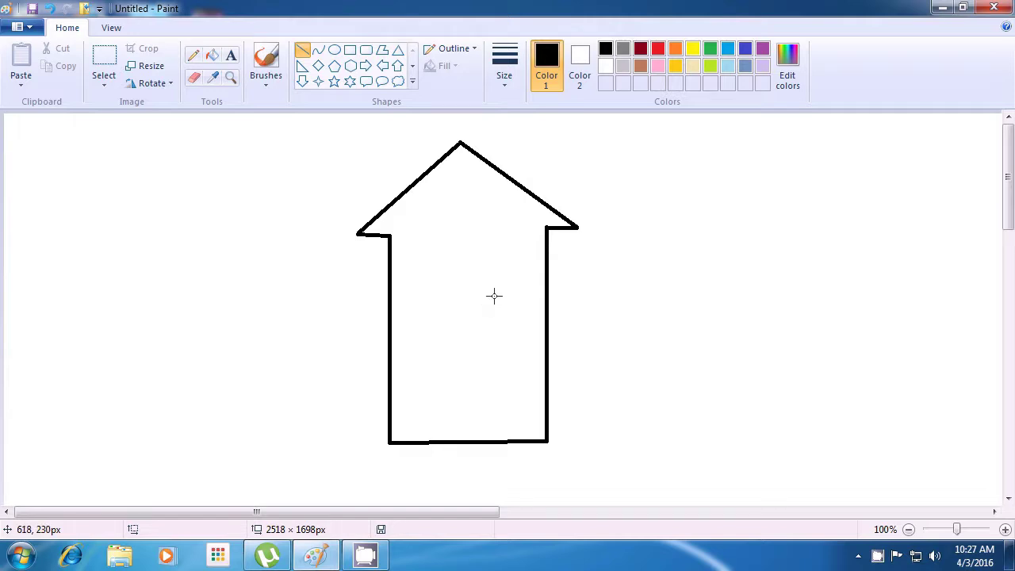
- Draw a rectangular door about 58 by 115 px from straight lines inside the right part of the house
left_click_drag(485, 289, 485, 380)
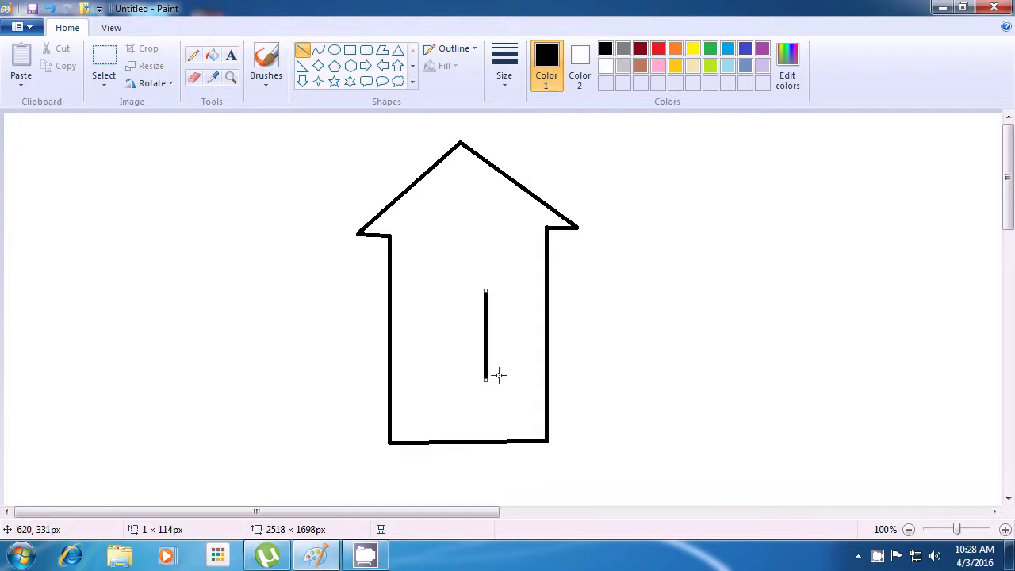
left_click(512, 361)
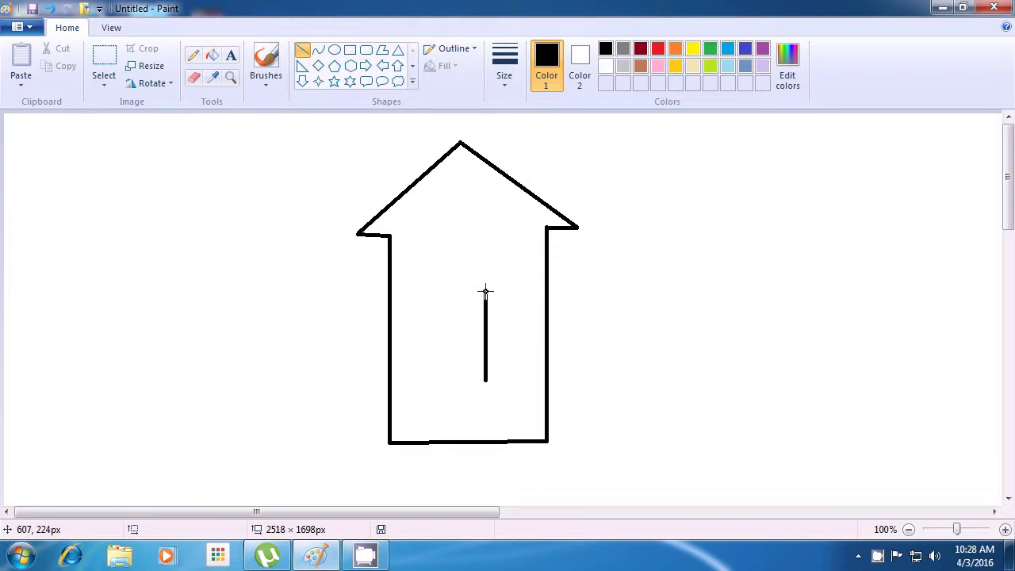
left_click_drag(486, 291, 534, 291)
left_click_drag(533, 291, 533, 383)
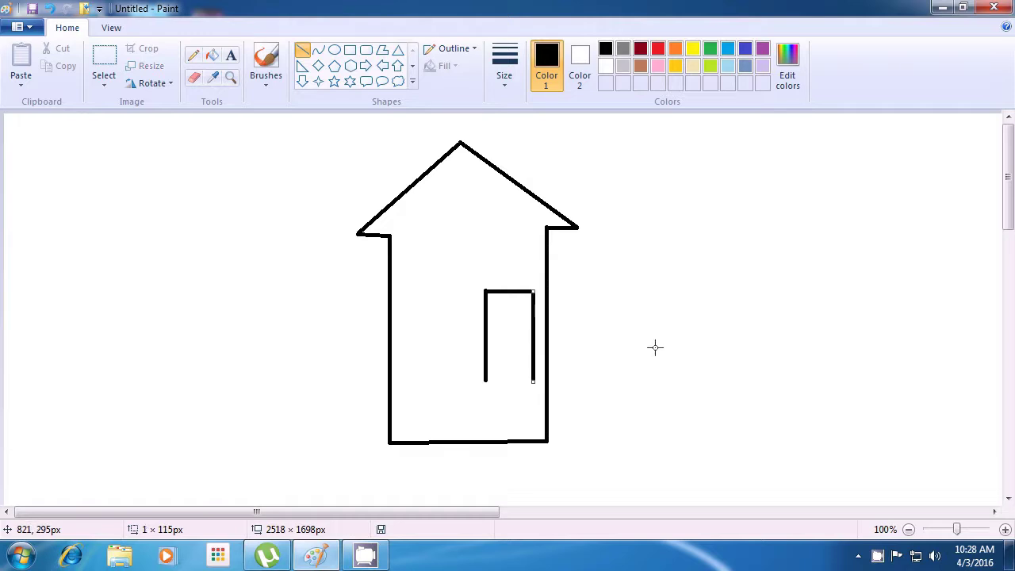
left_click(656, 346)
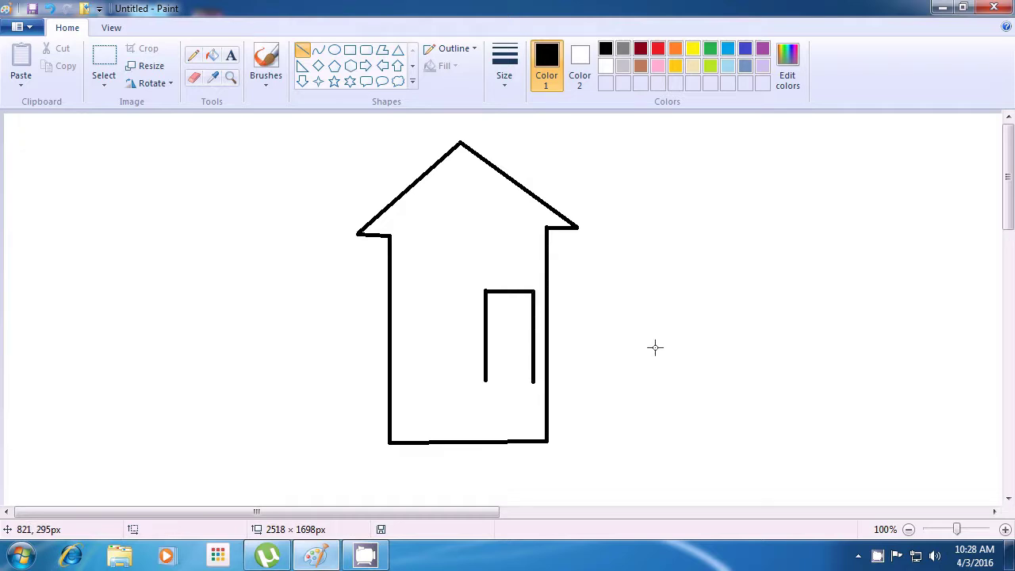
left_click(487, 383)
left_click_drag(487, 383, 533, 383)
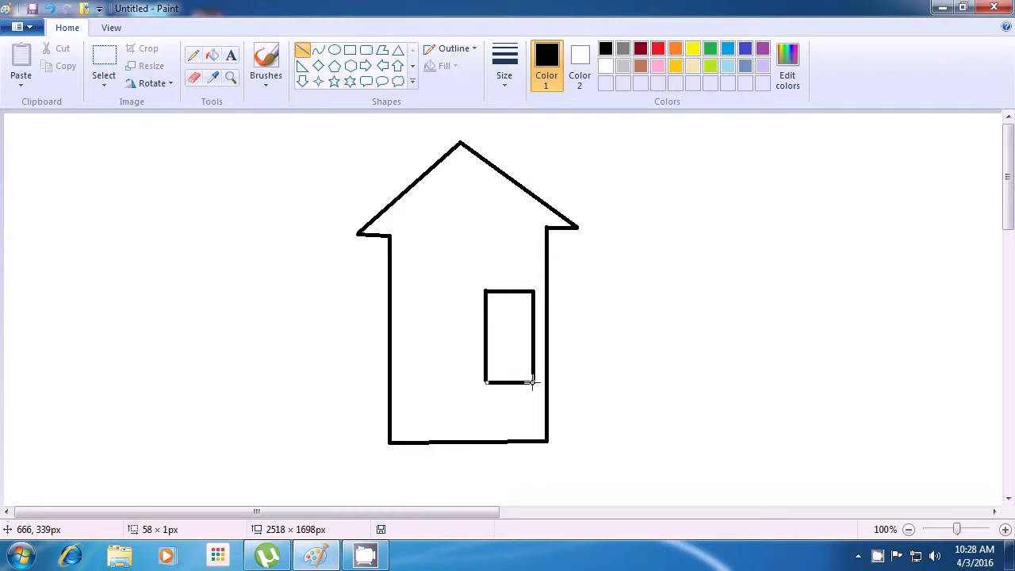
left_click(656, 355)
- Draw a small pane about 38 by 37 px from straight lines in the upper part of the door
left_click_drag(493, 304, 525, 302)
left_click(618, 303)
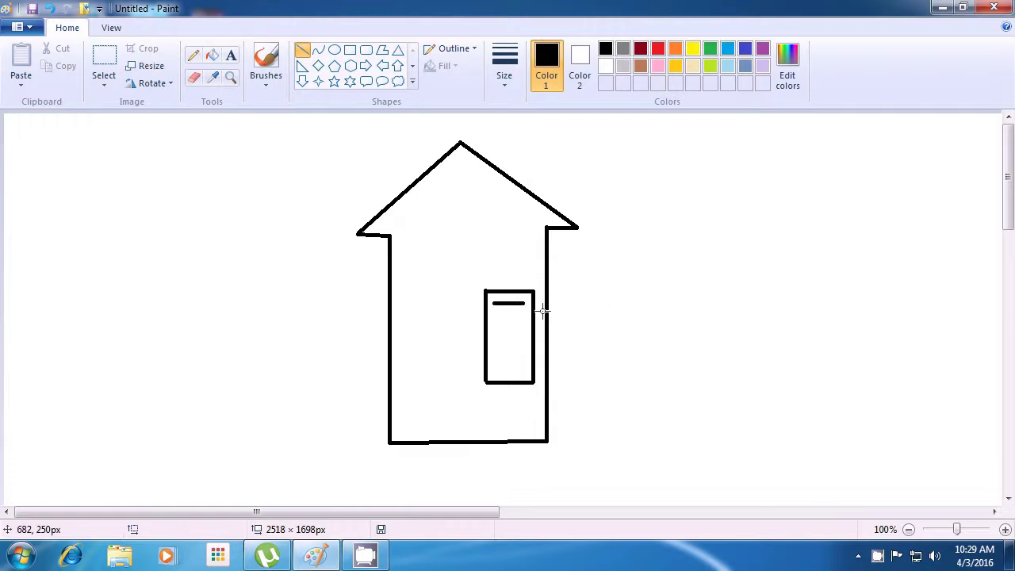
left_click_drag(522, 304, 524, 330)
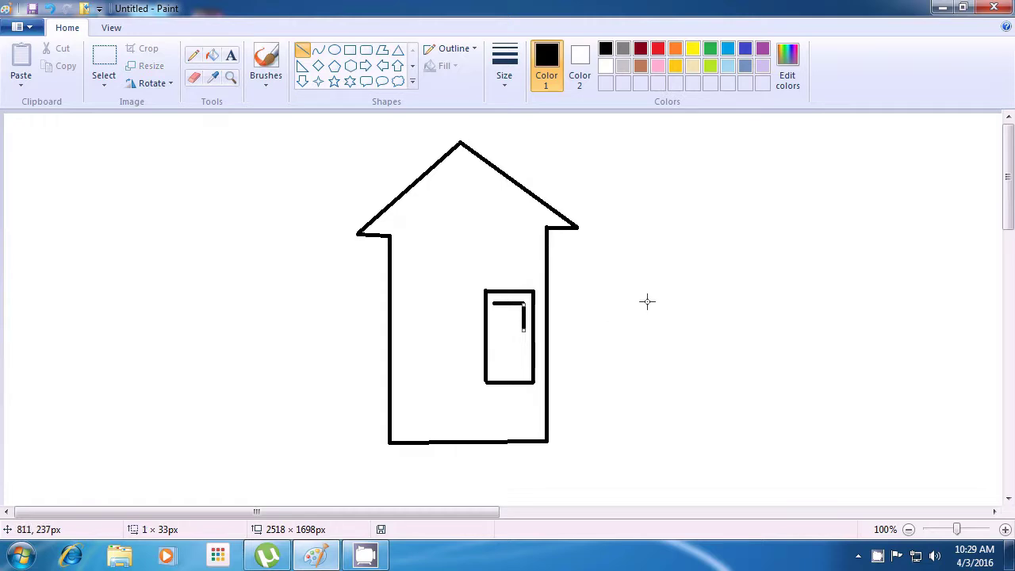
left_click(542, 308)
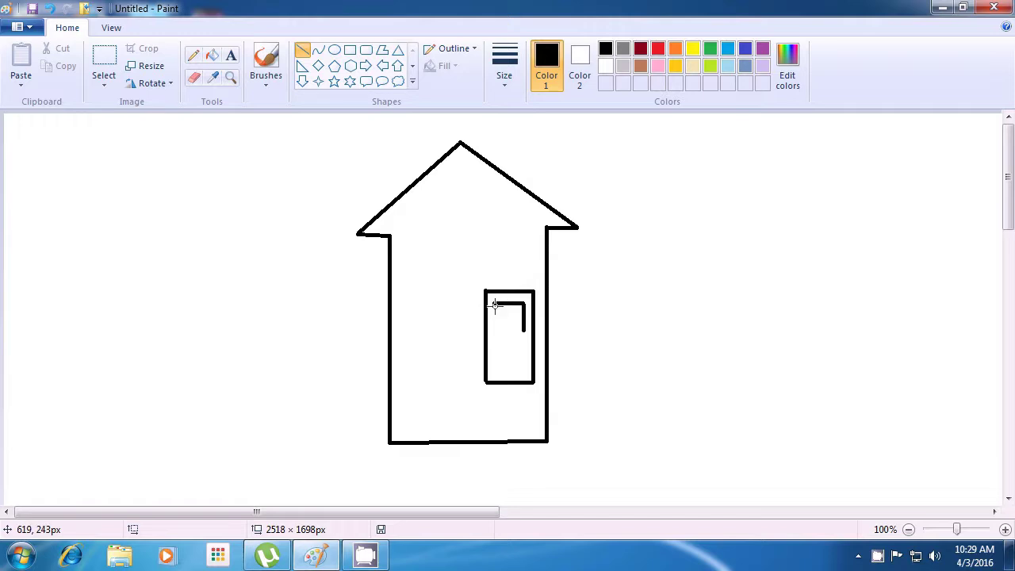
left_click_drag(492, 304, 493, 333)
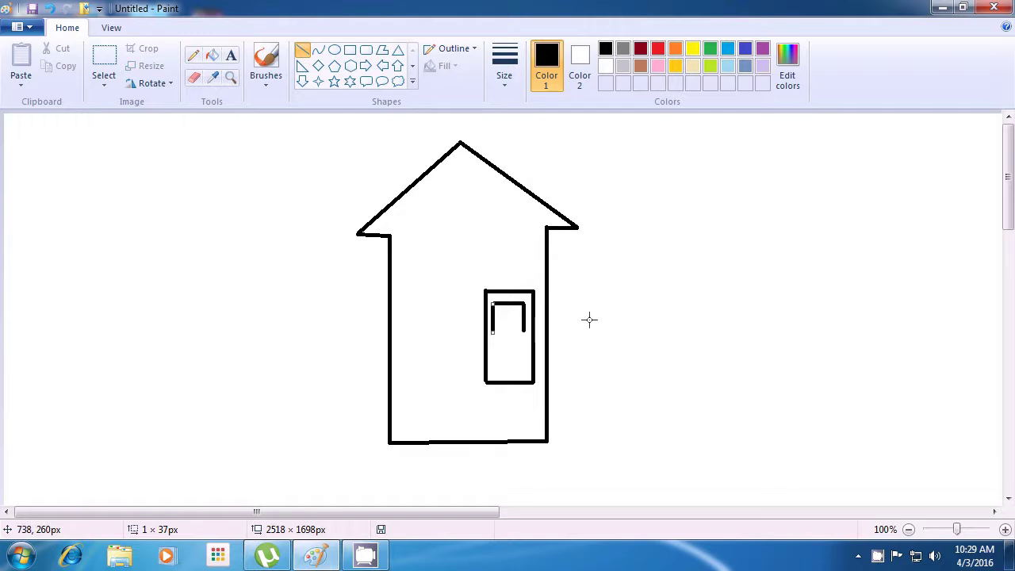
left_click_drag(492, 332, 523, 334)
left_click(489, 339)
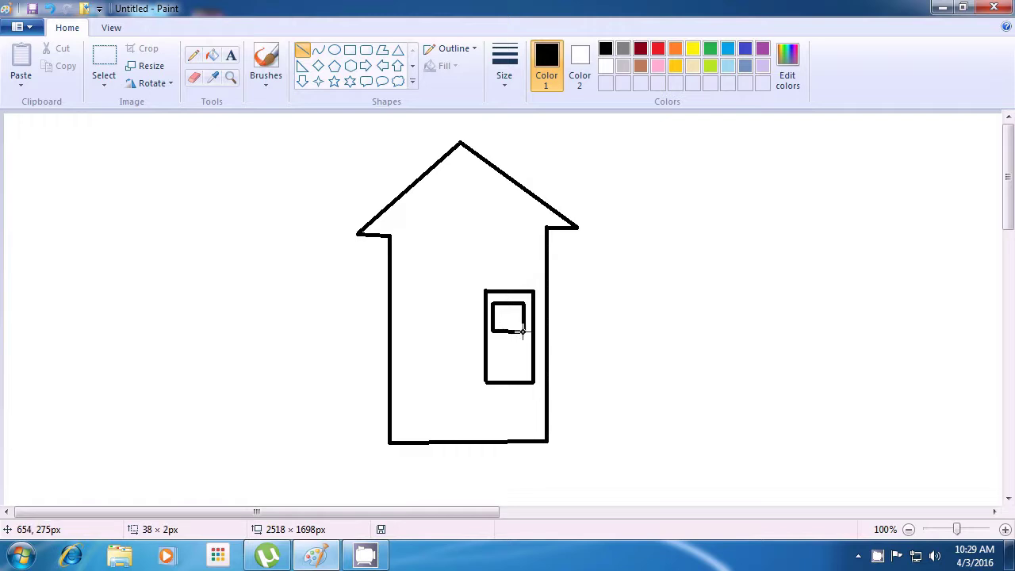
left_click(594, 326)
- Draw a nearly square attic window frame about 52 by 57 px from straight lines below the roof peak
left_click_drag(444, 176, 444, 220)
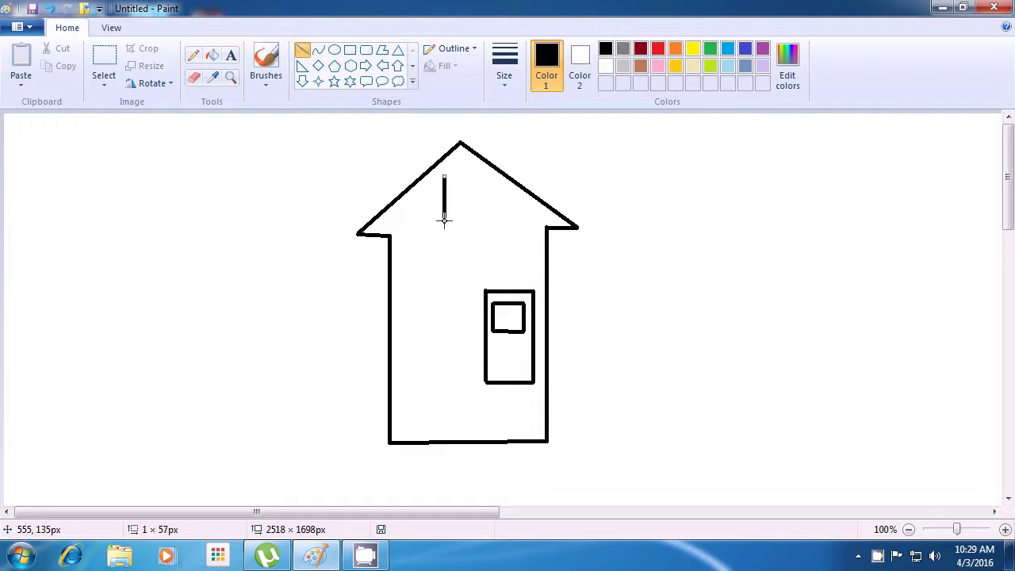
left_click(582, 181)
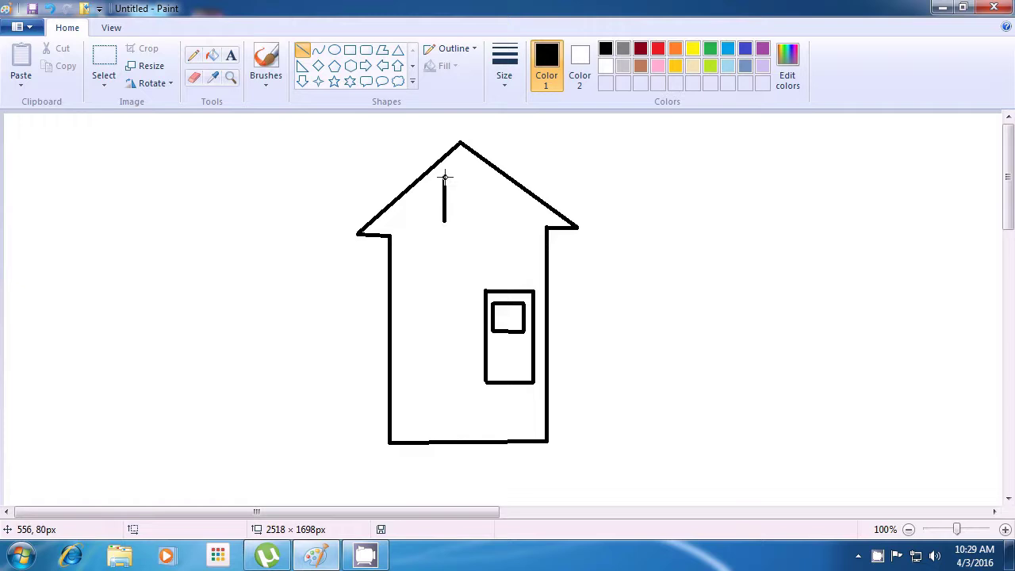
left_click_drag(444, 177, 487, 177)
left_click(574, 174)
left_click_drag(485, 177, 486, 219)
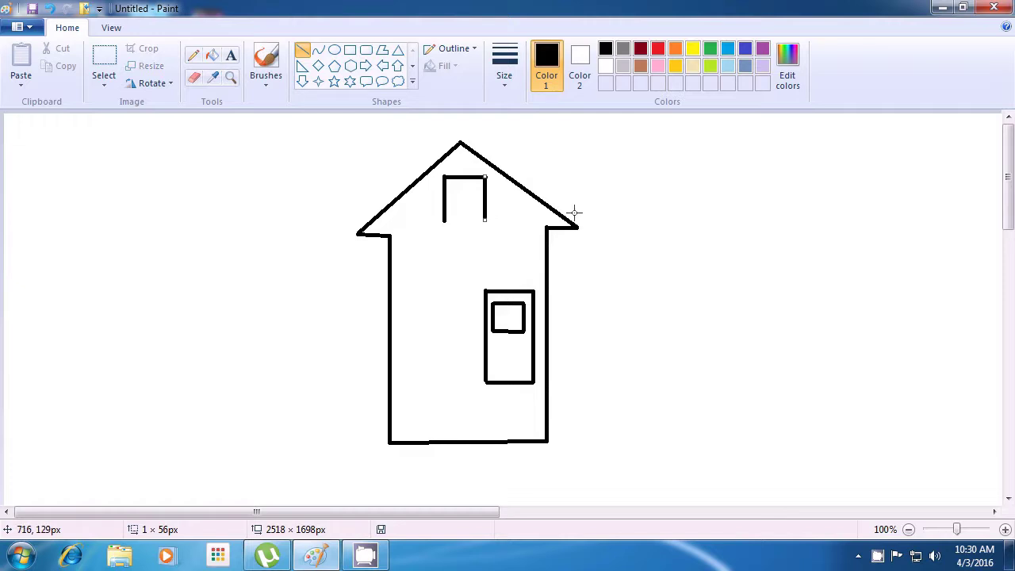
left_click(603, 193)
left_click_drag(444, 221, 486, 223)
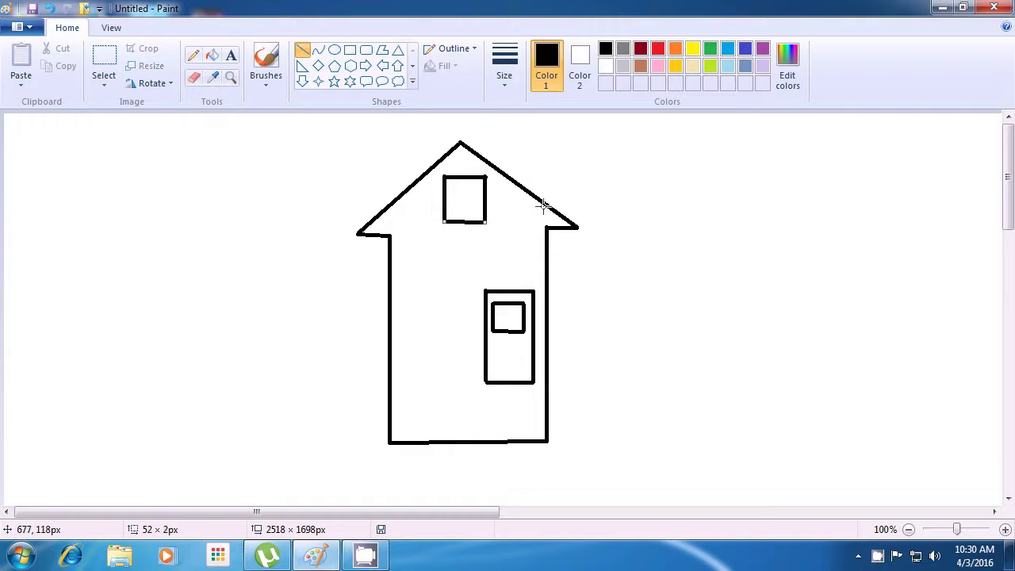
left_click(598, 175)
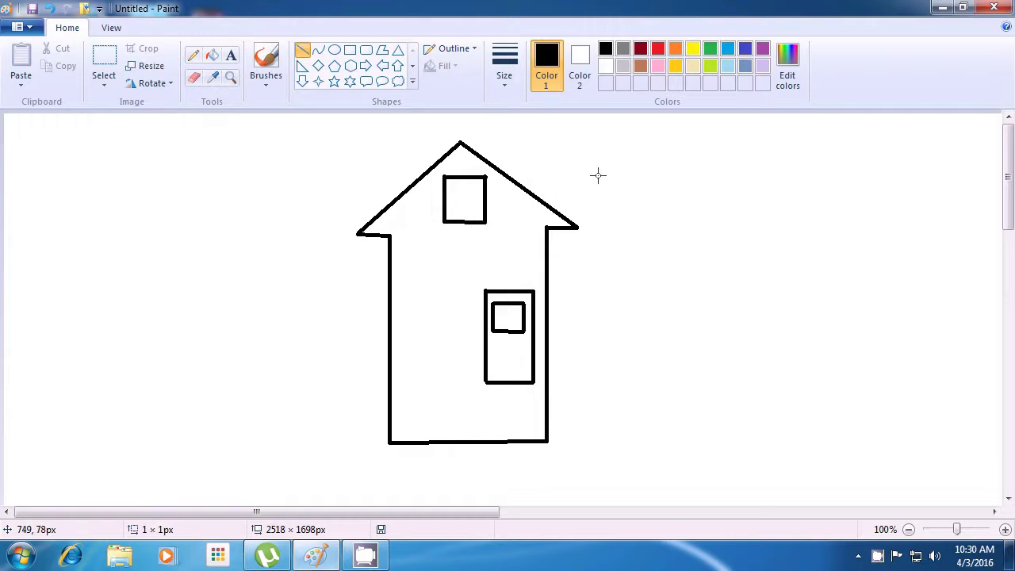
- Divide the attic window into four panes with one vertical and one horizontal line
left_click(464, 180)
left_click_drag(463, 196, 465, 221)
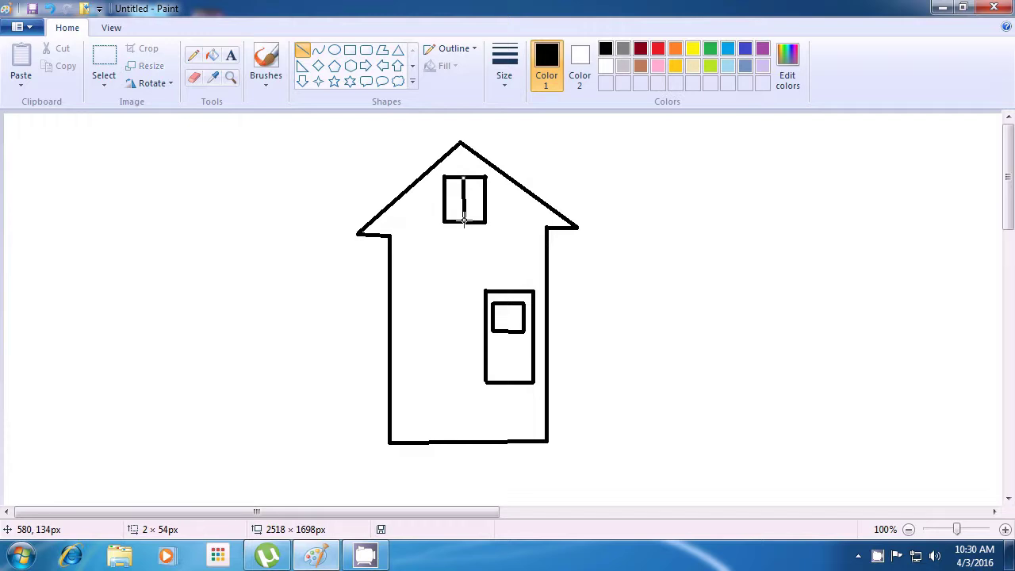
left_click(580, 160)
left_click_drag(446, 202, 483, 200)
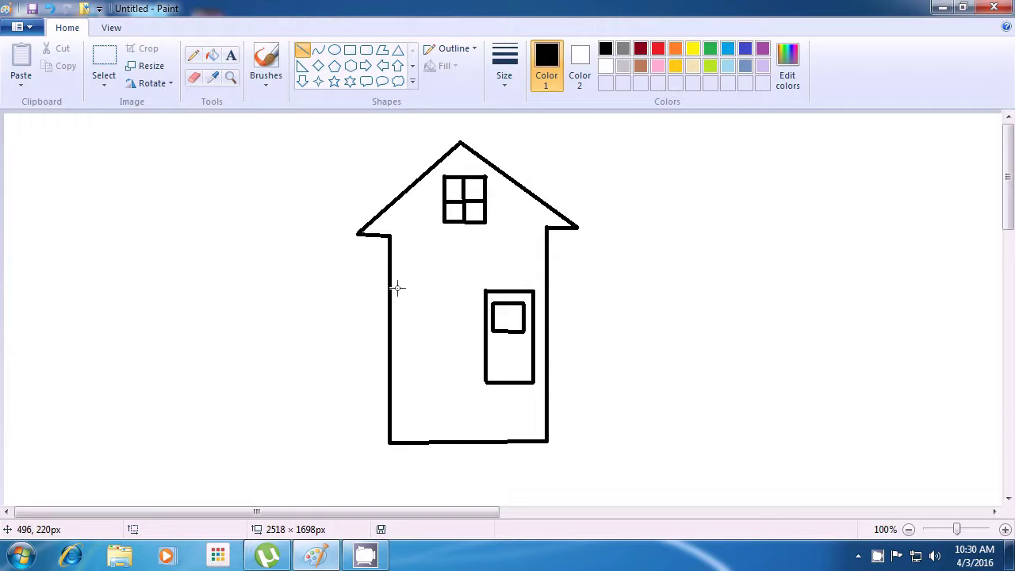
- Draw a square window about 65 px wide between the left wall and the door, and divide it into four panes
mouse_move(397, 292)
left_mouse_down()
mouse_move(451, 291)
mouse_move(397, 293)
mouse_move(398, 343)
left_mouse_up()
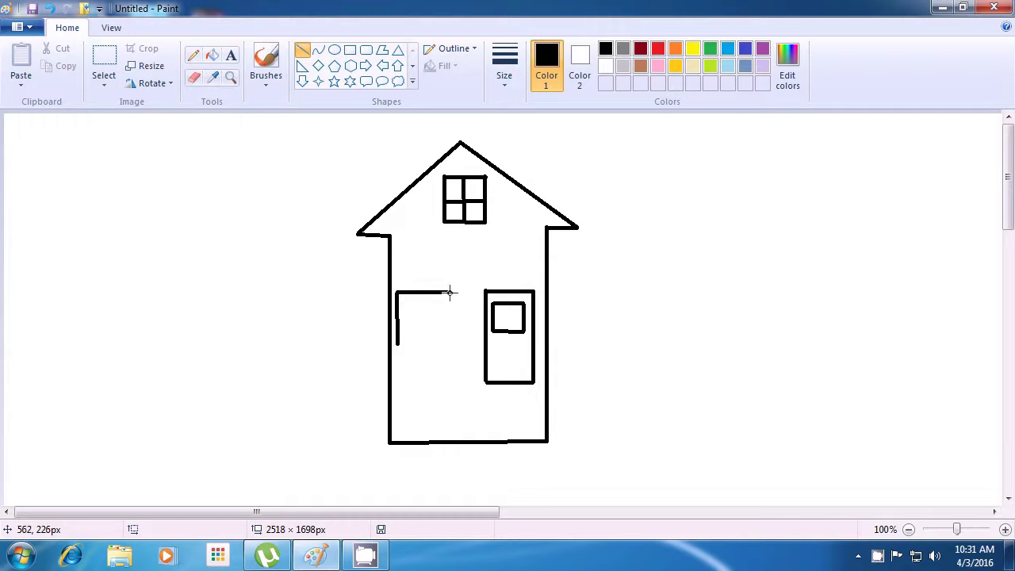
left_click_drag(450, 293, 450, 345)
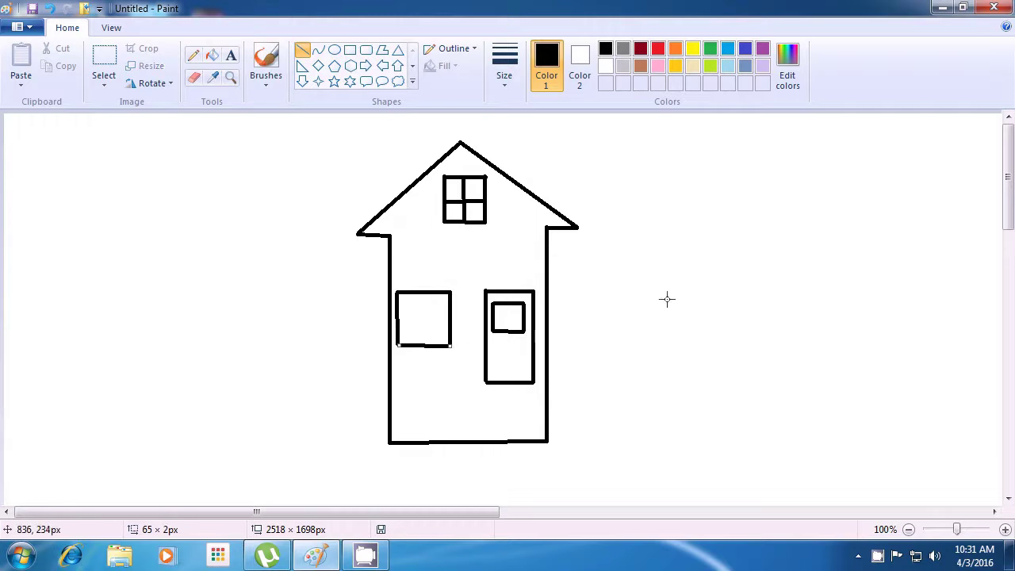
left_click_drag(426, 295, 424, 343)
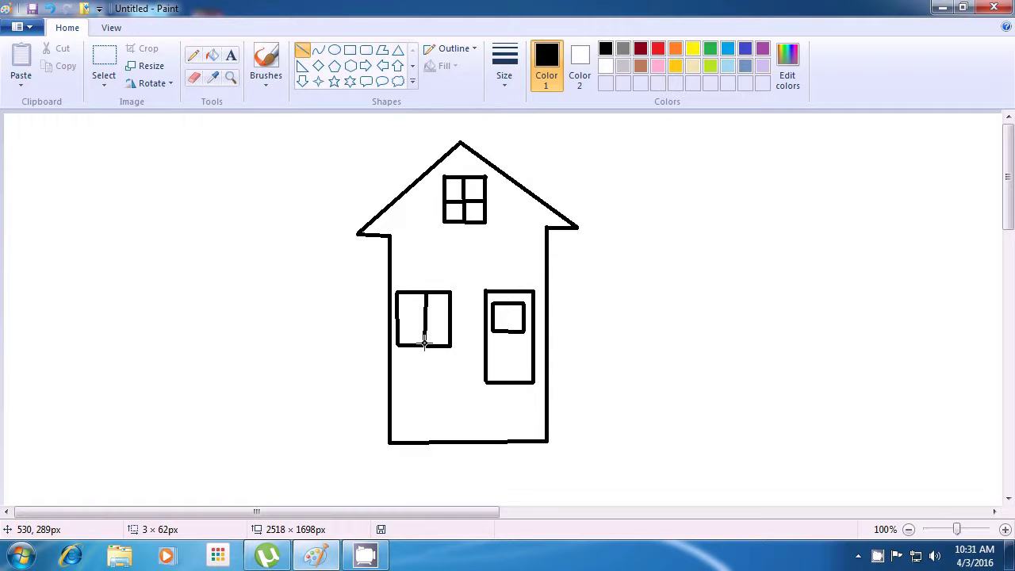
- Draw a narrow ledge about 80 px wide and 19 px high directly beneath the lower window
left_click_drag(424, 344, 457, 360)
left_click(390, 320)
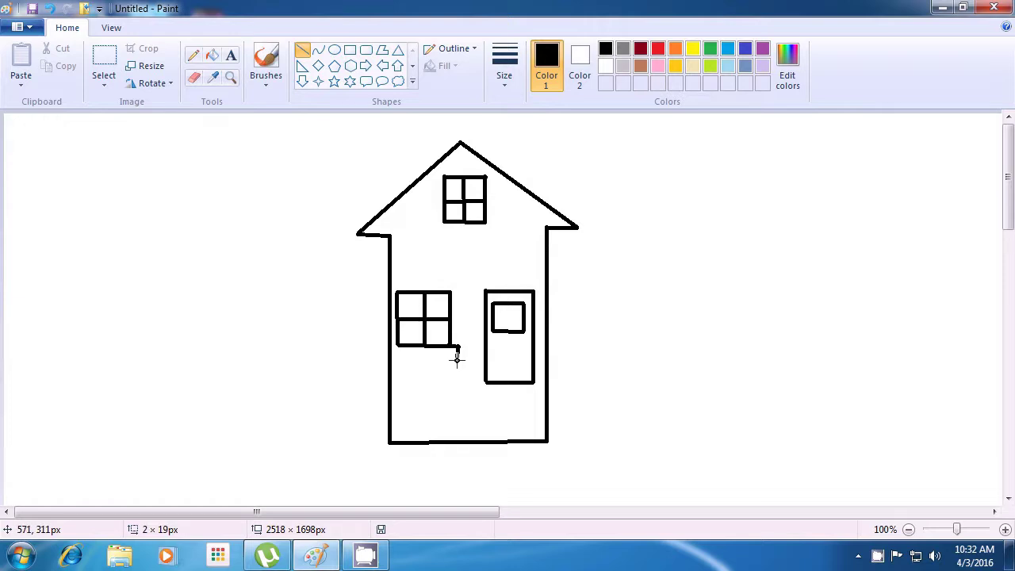
left_click(623, 331)
left_click_drag(457, 359, 391, 356)
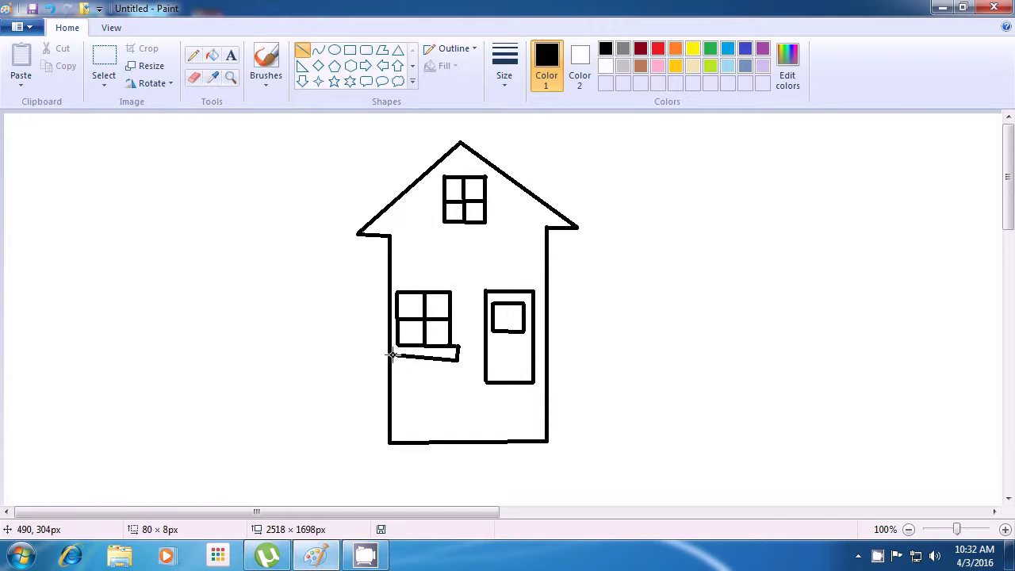
left_click_drag(391, 356, 395, 357)
left_click(645, 310)
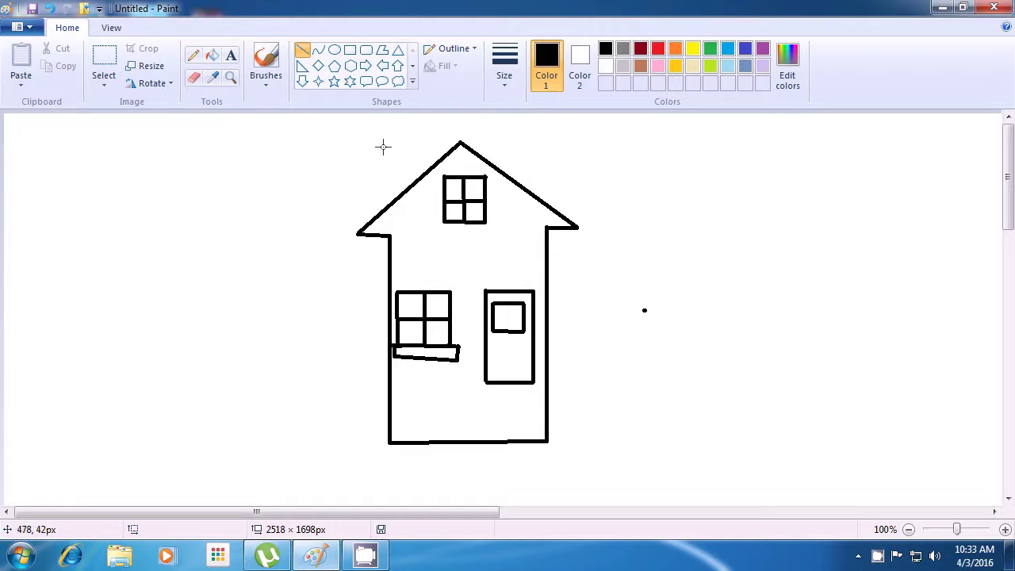
- Draw a chimney from three straight lines on the roof's left slope, its right side about 43 px high
left_click_drag(384, 140, 386, 207)
left_click(623, 140)
left_click_drag(384, 141, 421, 140)
left_click(628, 170)
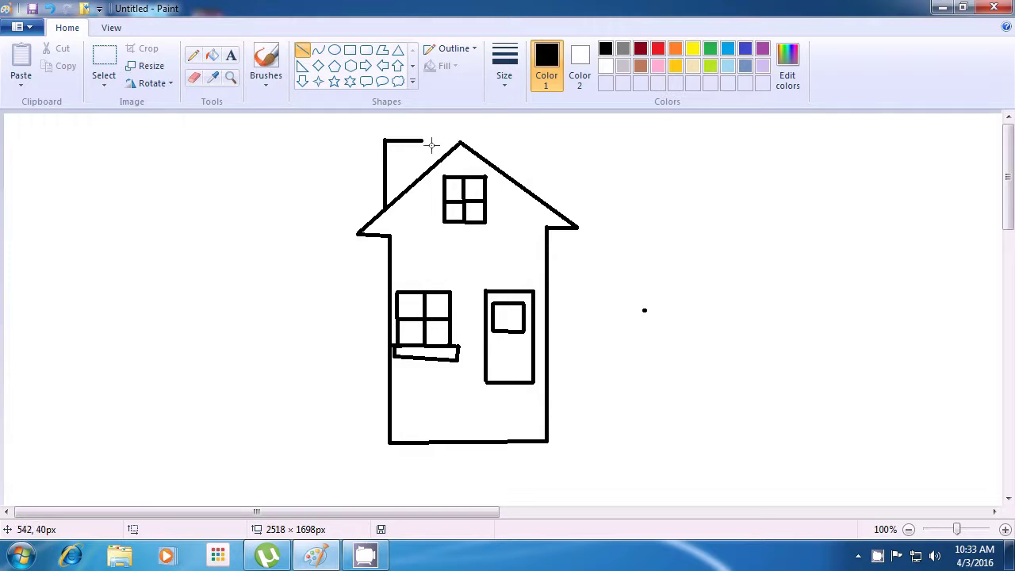
left_click_drag(422, 141, 422, 175)
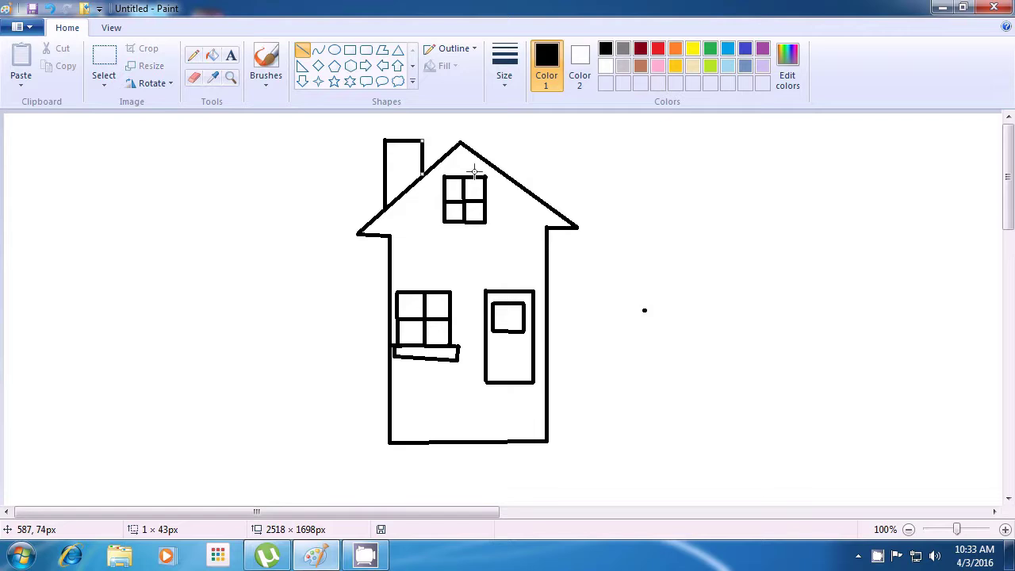
left_click(645, 160)
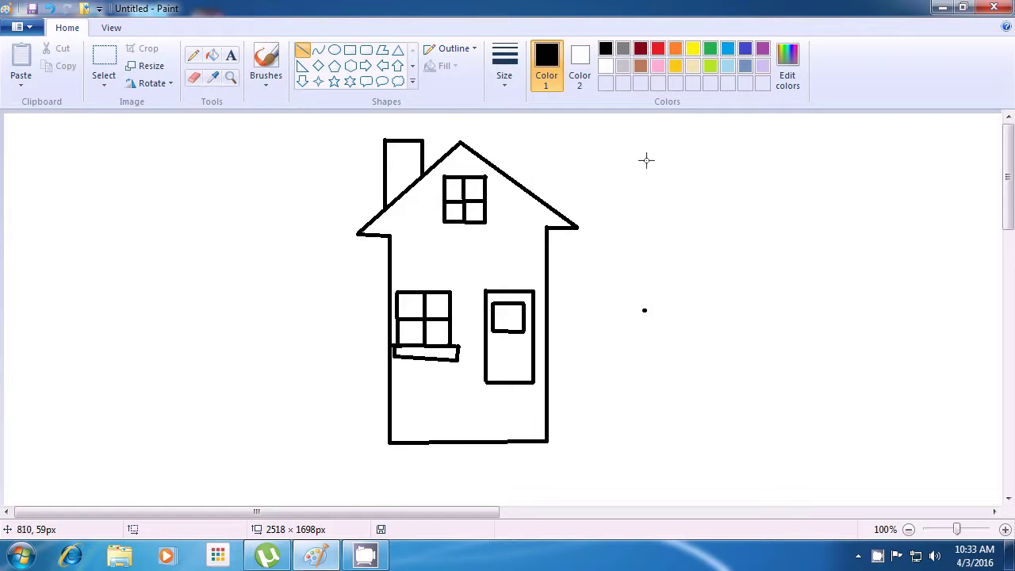
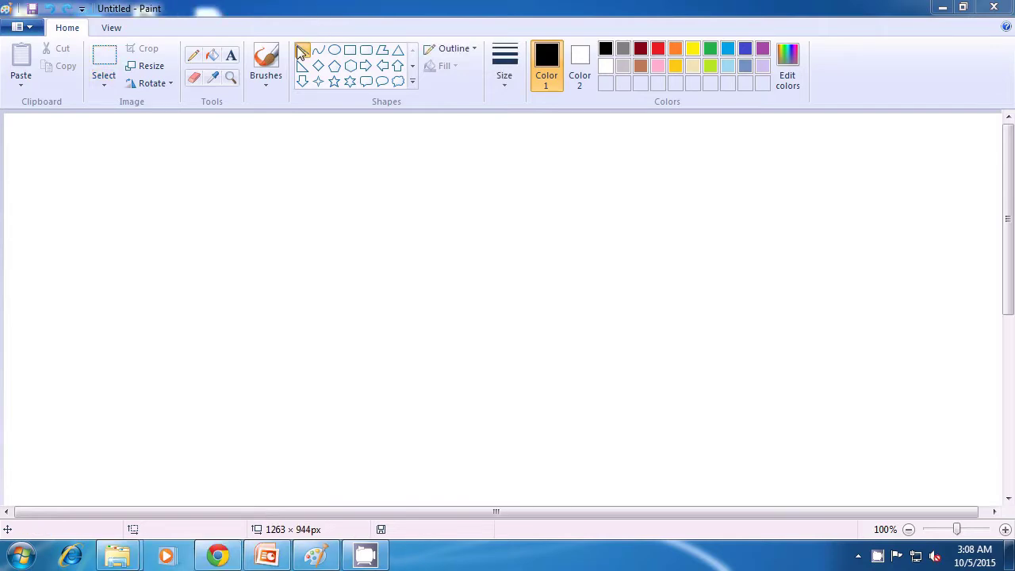
- Draw a pickaxe's long slanted handle and the upper inner edge of its head on the blank canvas with straight black lines
left_click(302, 50)
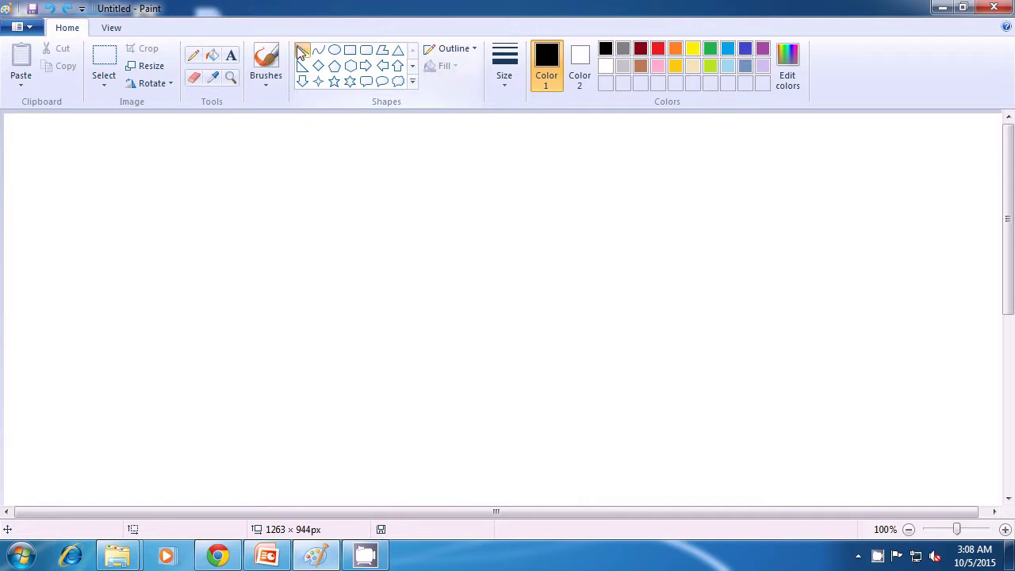
left_click_drag(365, 243, 571, 243)
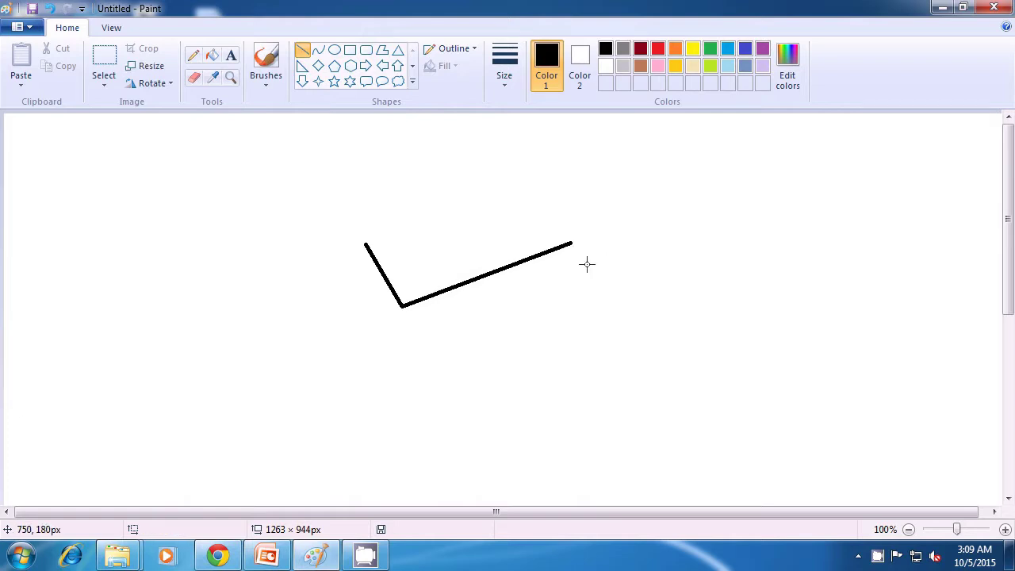
mouse_move(412, 324)
left_mouse_down()
mouse_move(510, 300)
mouse_move(581, 261)
left_mouse_up()
left_click(605, 254)
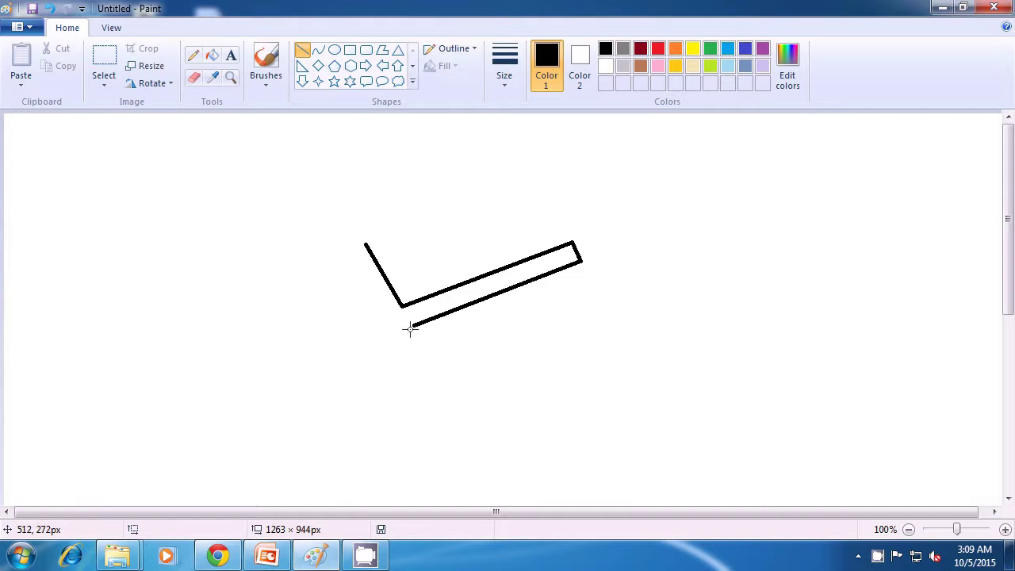
- Outline the rest of the pickaxe head with straight lines, including a pointed lower end and a small hooked tip about 29 px high
left_click_drag(413, 324, 453, 395)
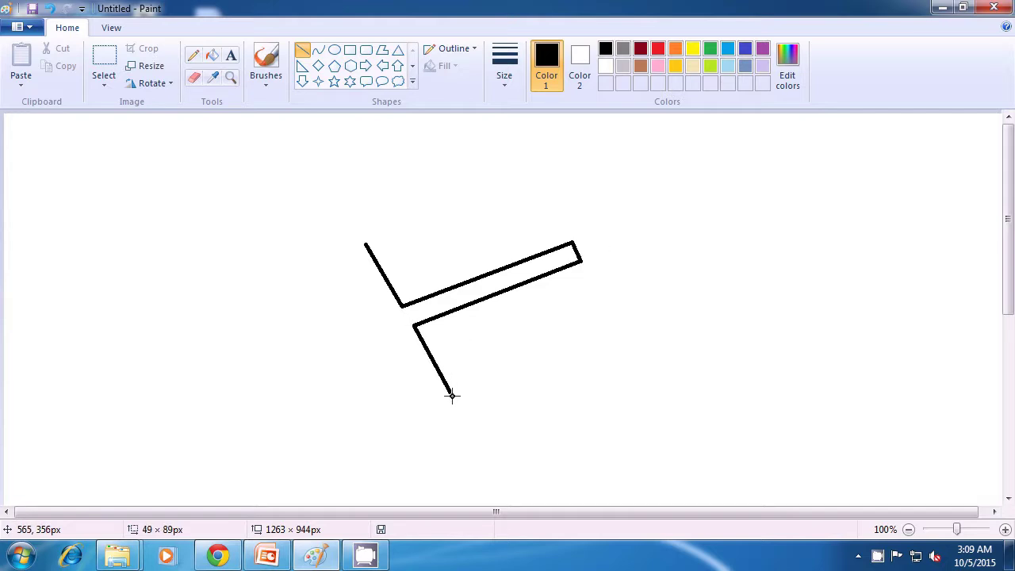
left_click(518, 380)
left_click_drag(451, 396, 389, 339)
left_click_drag(350, 246, 389, 339)
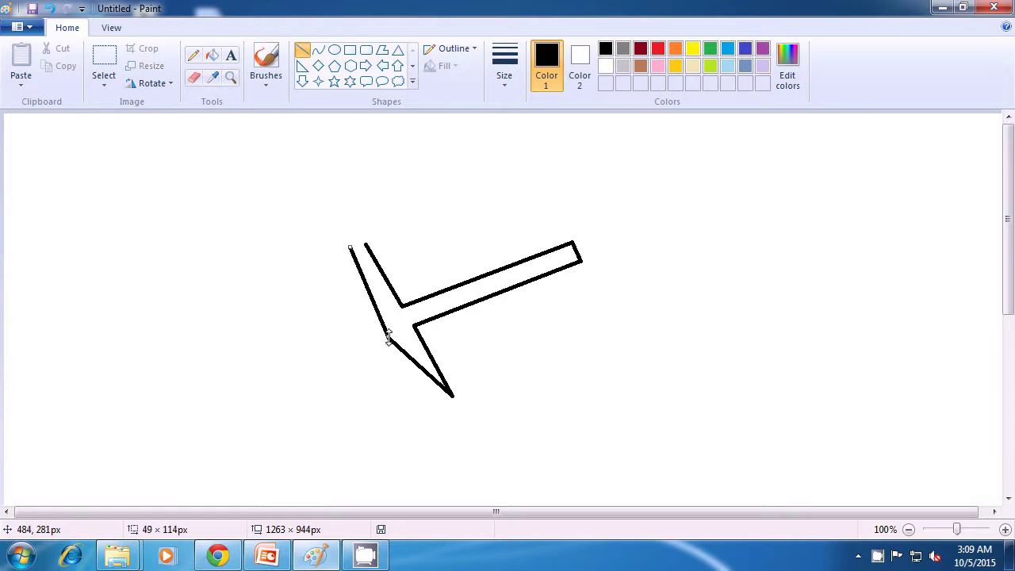
left_click(528, 344)
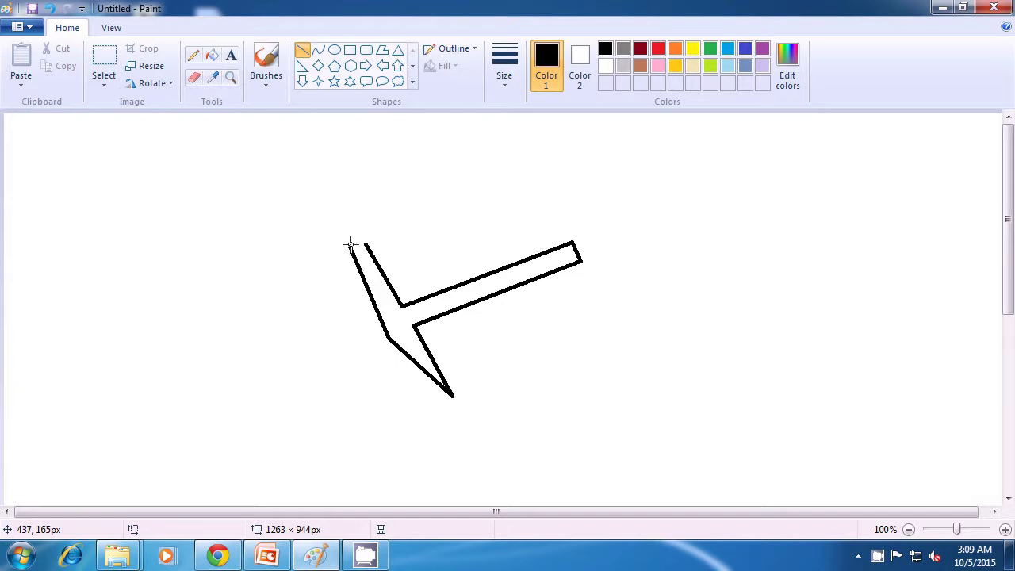
mouse_move(350, 245)
left_mouse_down()
mouse_move(370, 224)
mouse_move(365, 246)
left_mouse_up()
left_click(392, 227)
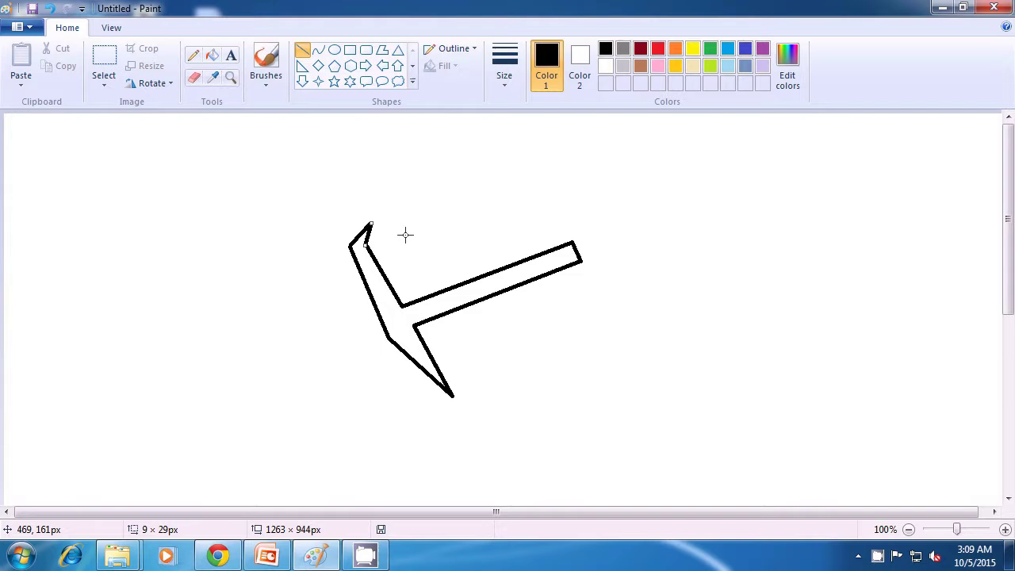
left_click(457, 229)
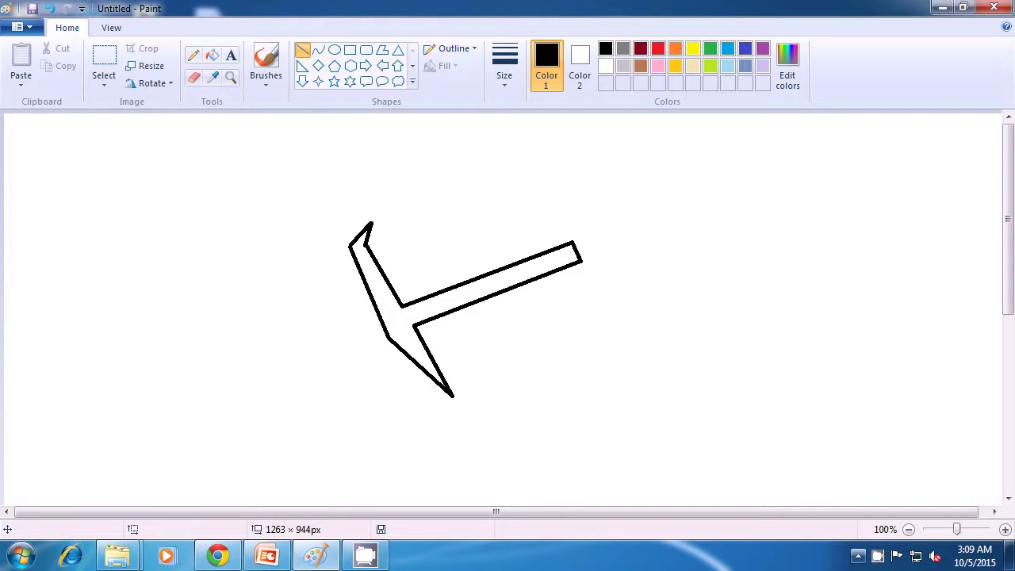
right_click(878, 555)
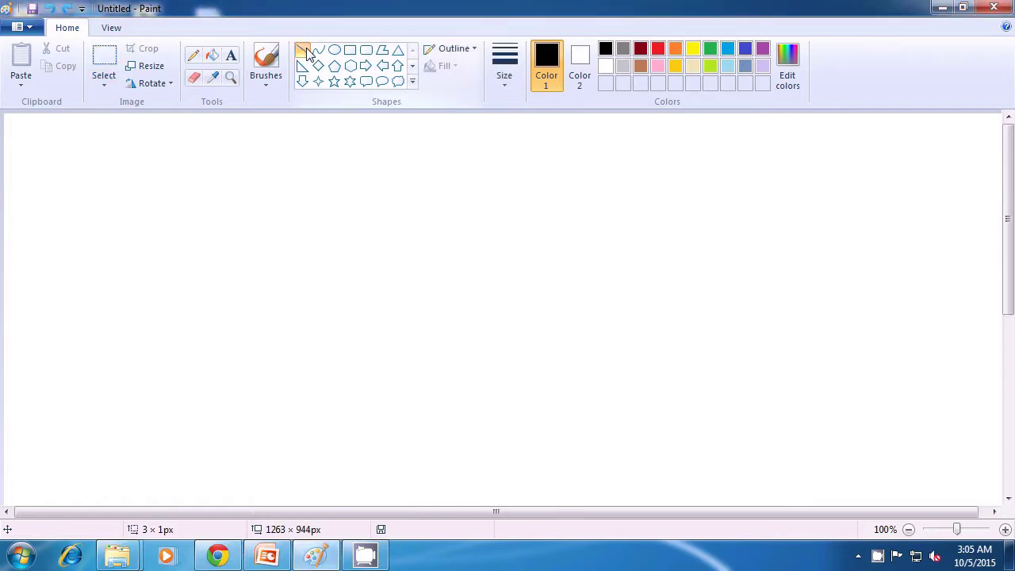
- Draw a sword's blade on the blank canvas as two parallel straight lines slanting down to the right
left_click(305, 53)
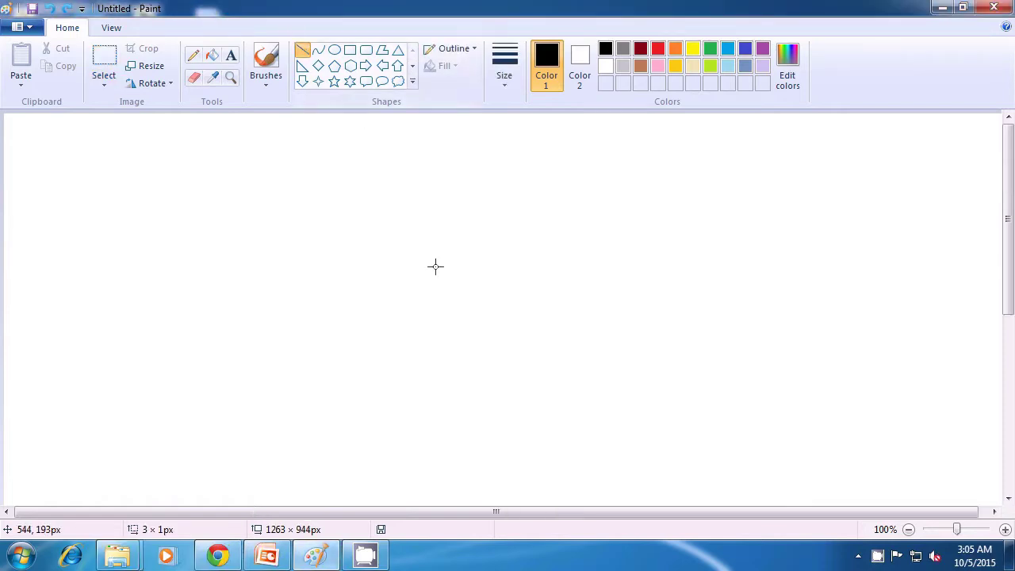
left_click_drag(406, 240, 567, 402)
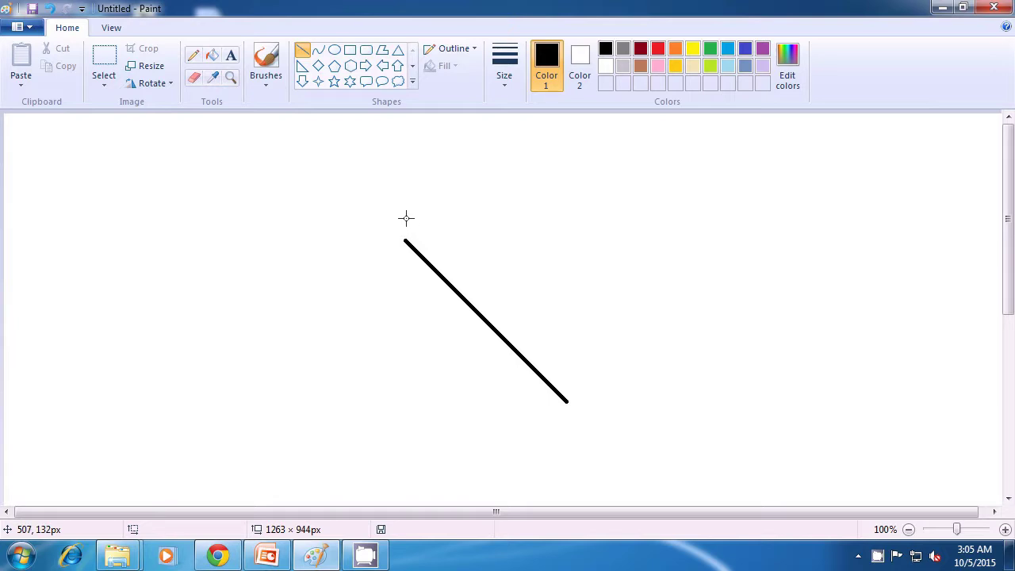
mouse_move(406, 218)
left_mouse_down()
mouse_move(498, 314)
mouse_move(560, 355)
mouse_move(579, 394)
mouse_move(588, 380)
left_mouse_up()
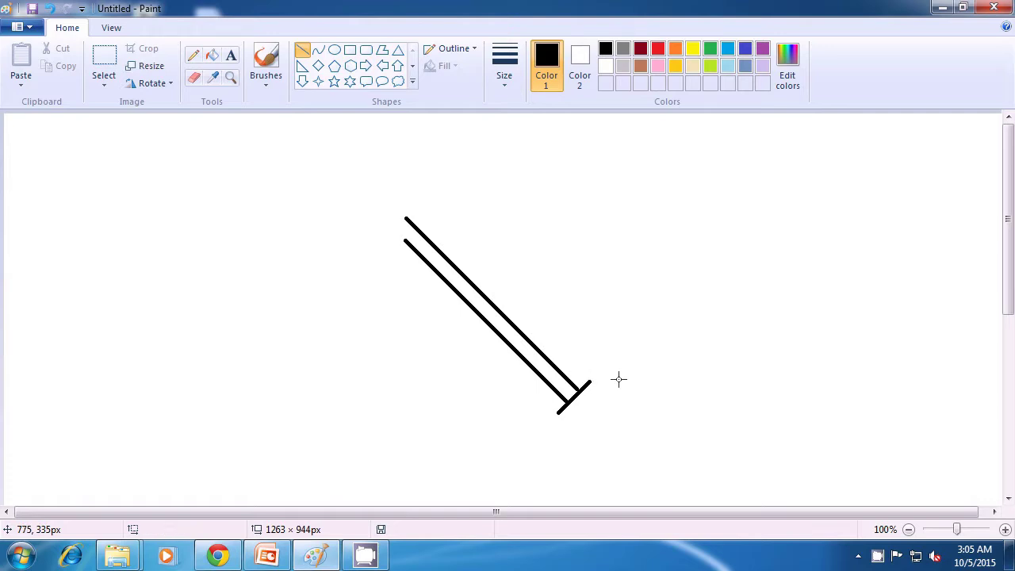
- Draw a narrow rectangular crossguard across the blade's lower end and a short rectangular grip beyond it
left_click_drag(558, 412, 603, 393)
left_click(637, 393)
left_click(633, 388)
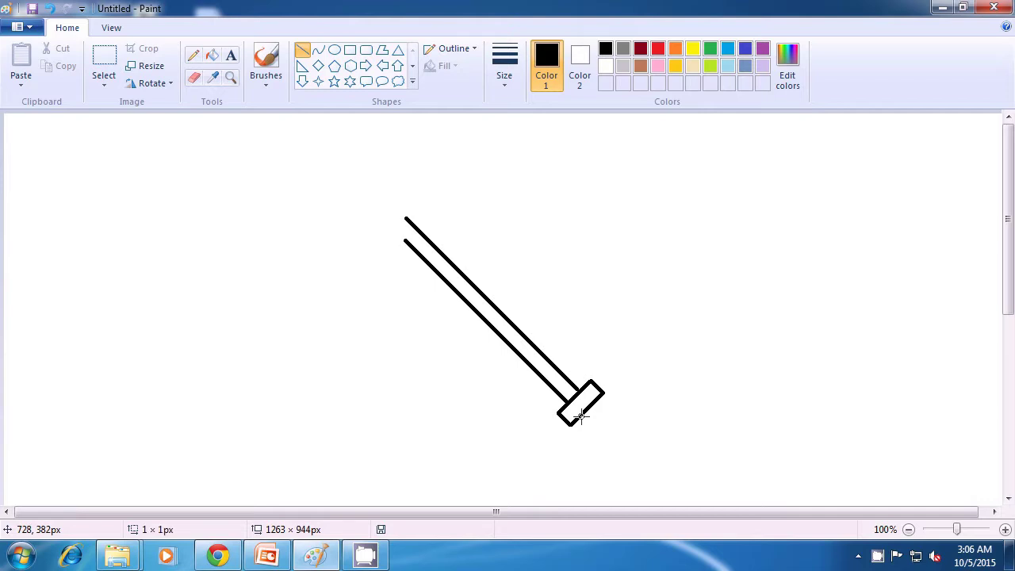
left_click_drag(581, 415, 608, 441)
left_click_drag(593, 402, 616, 423)
left_click_drag(608, 442, 620, 430)
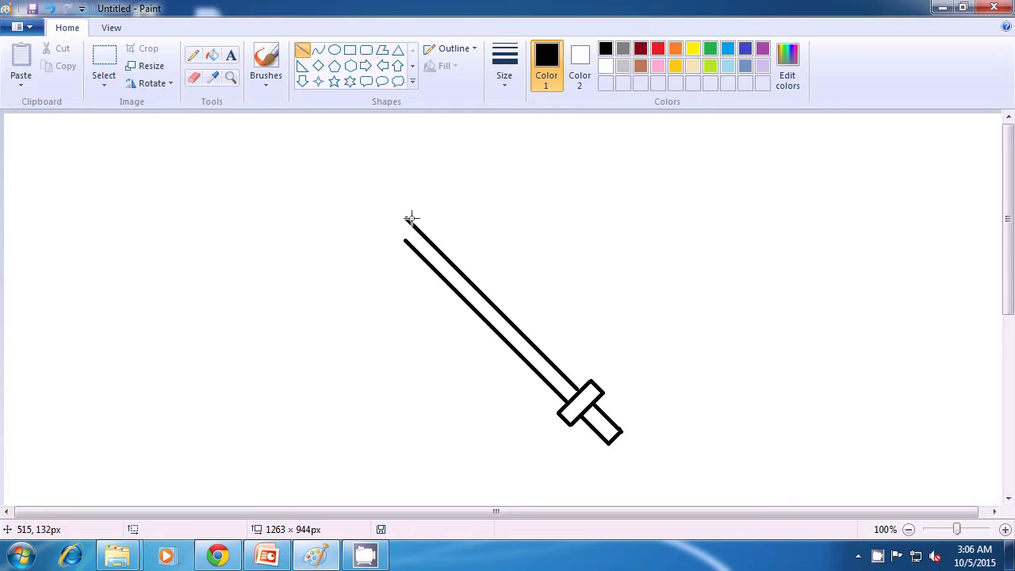
- Close the sword's tip with a near-vertical line about 30 px high and draw a shorter line along the inside of the blade
mouse_move(407, 217)
left_mouse_down()
mouse_move(404, 242)
mouse_move(407, 218)
left_mouse_up()
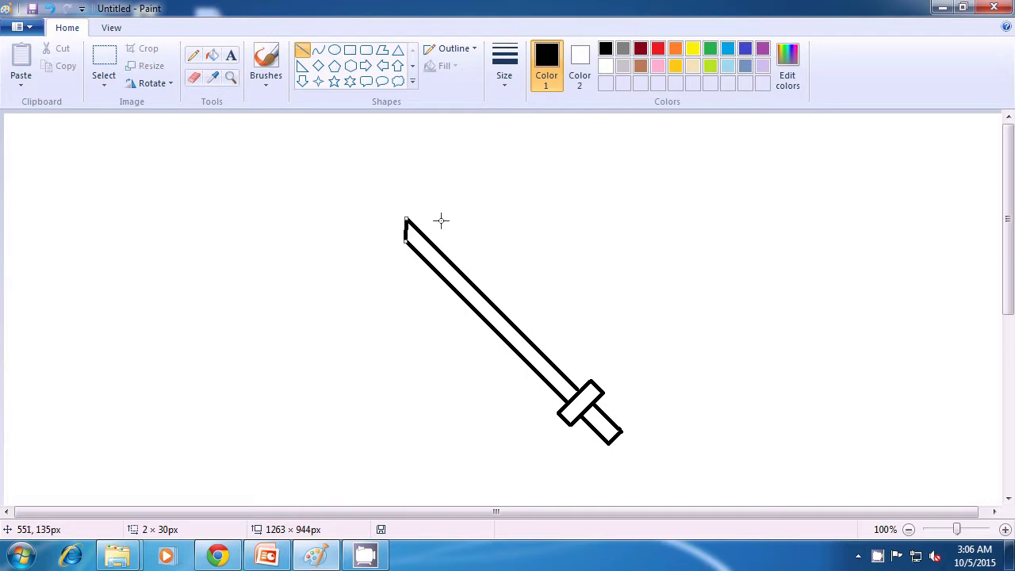
left_click(444, 220)
left_click_drag(435, 265, 519, 347)
left_click(563, 312)
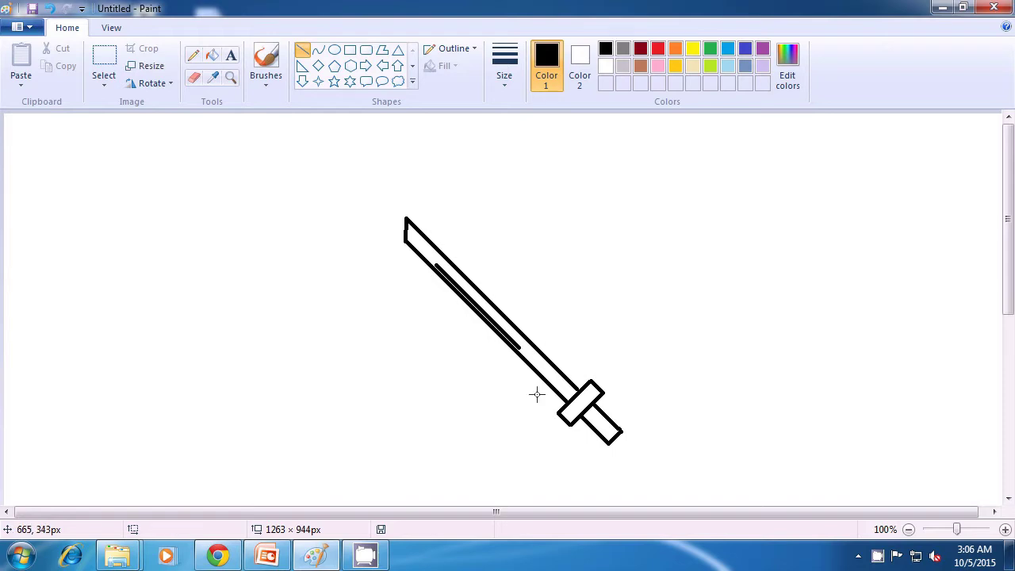
right_click(877, 556)
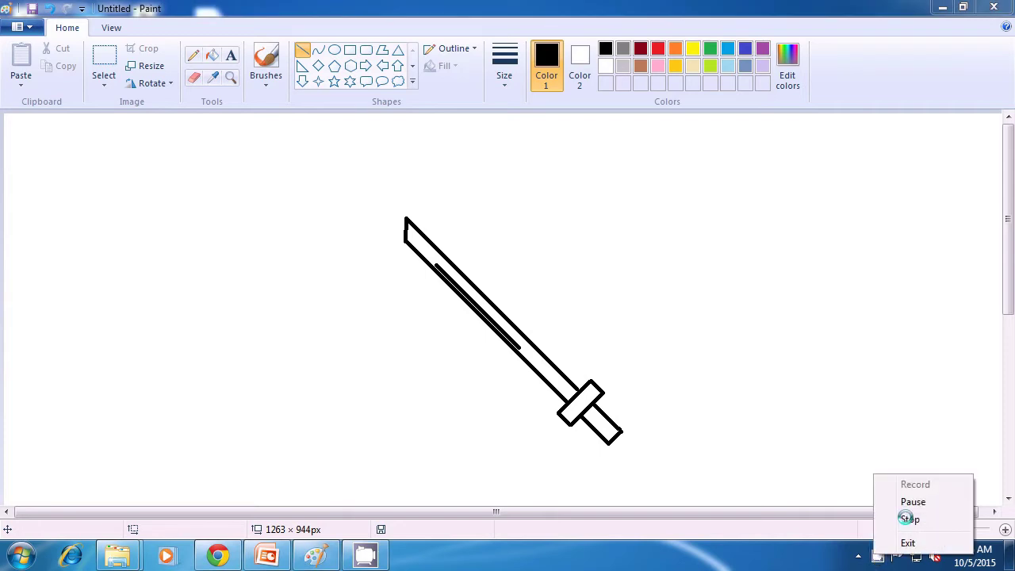
left_click(910, 520)
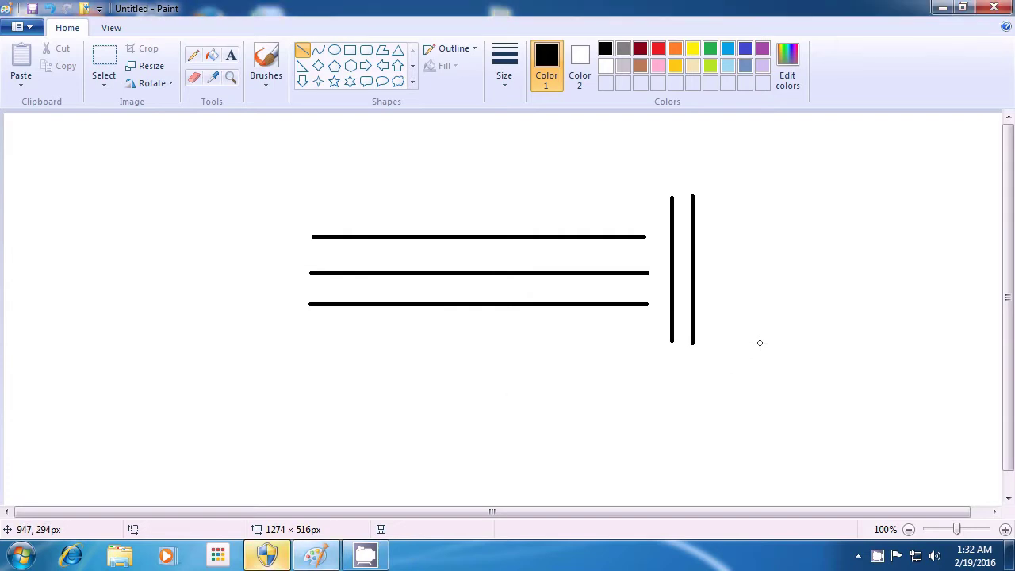
- Close the drawing of horizontal and vertical lines without saving the changes
left_click(995, 8)
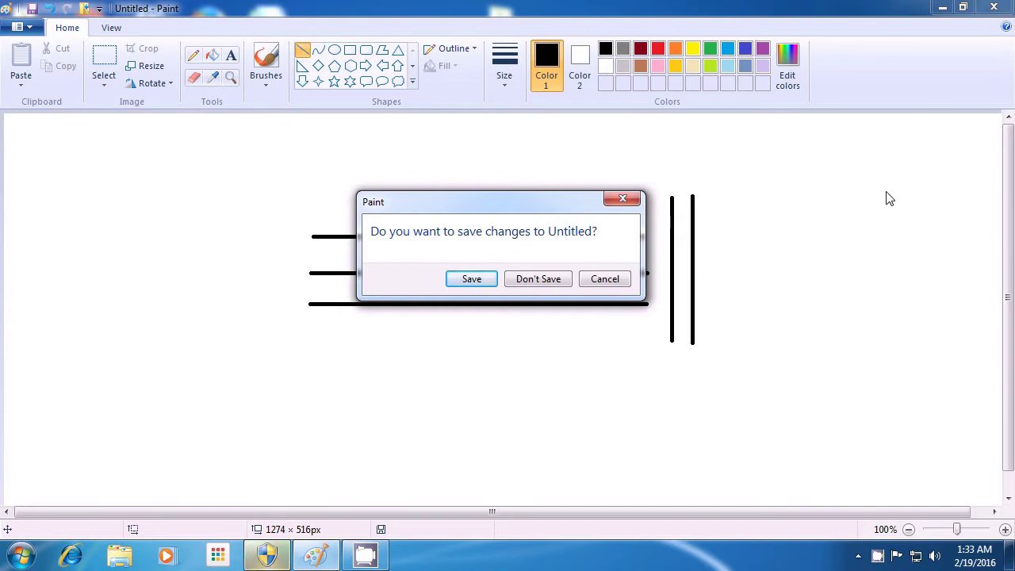
left_click(540, 280)
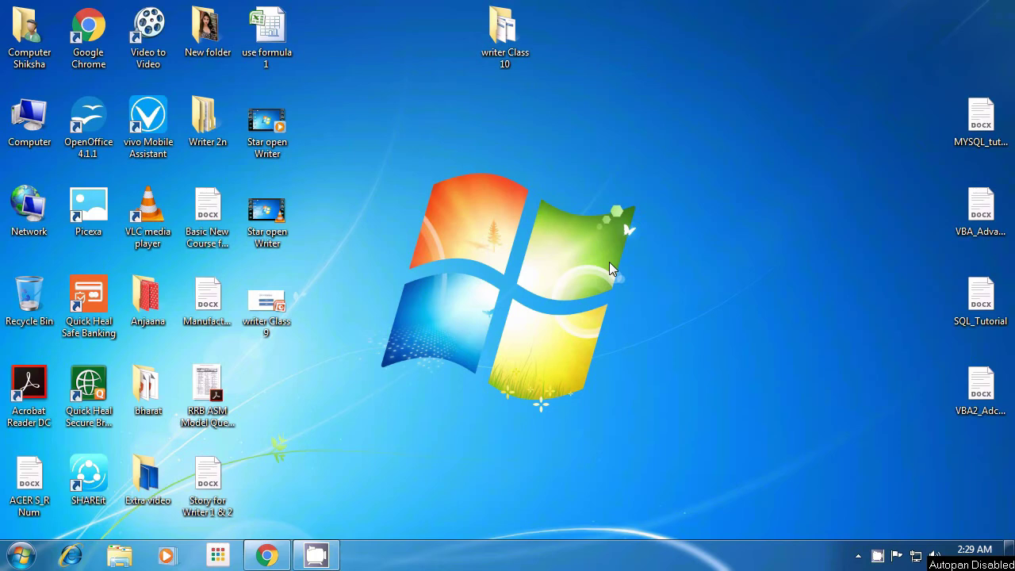
left_click(21, 556)
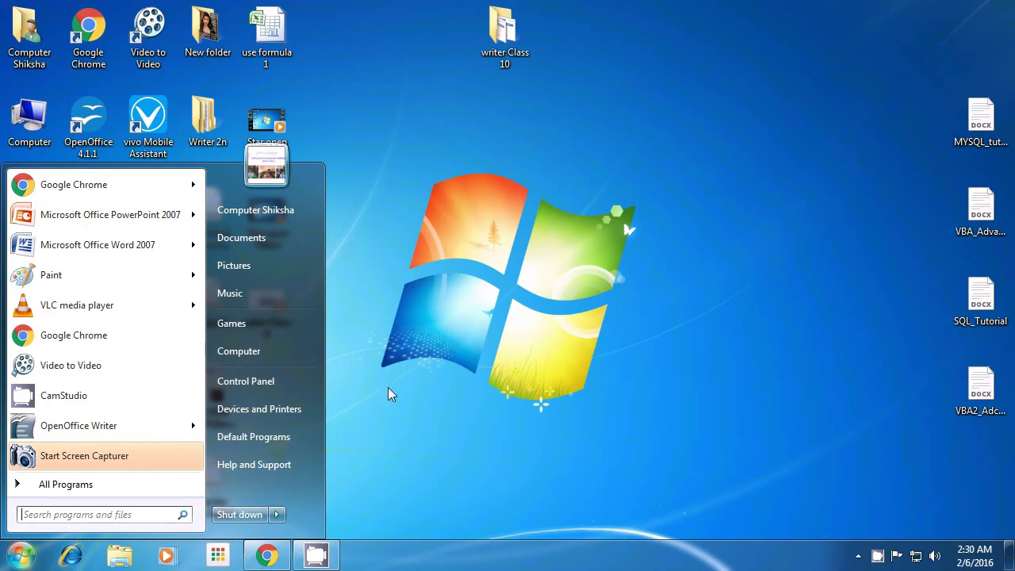
right_click(879, 557)
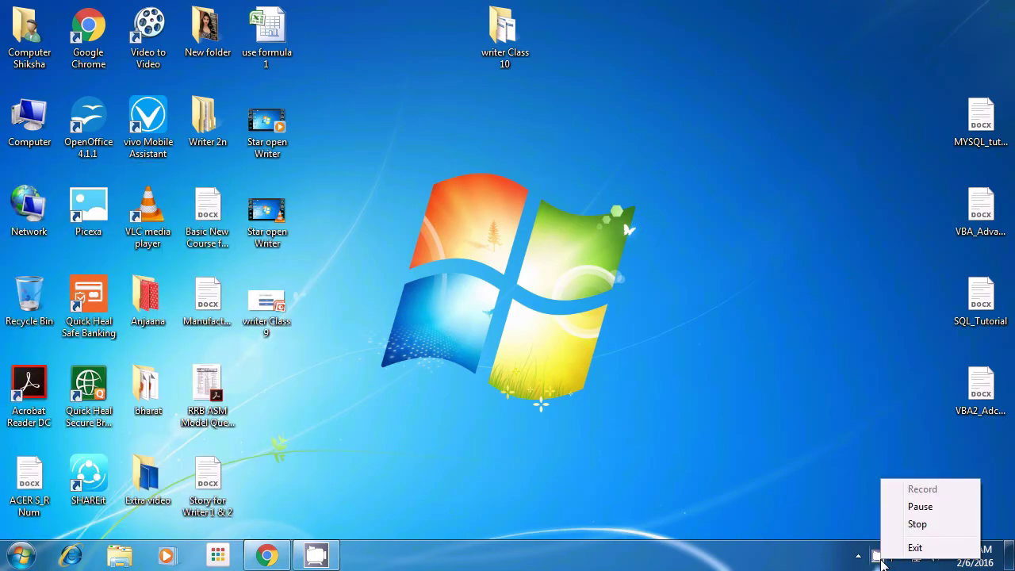